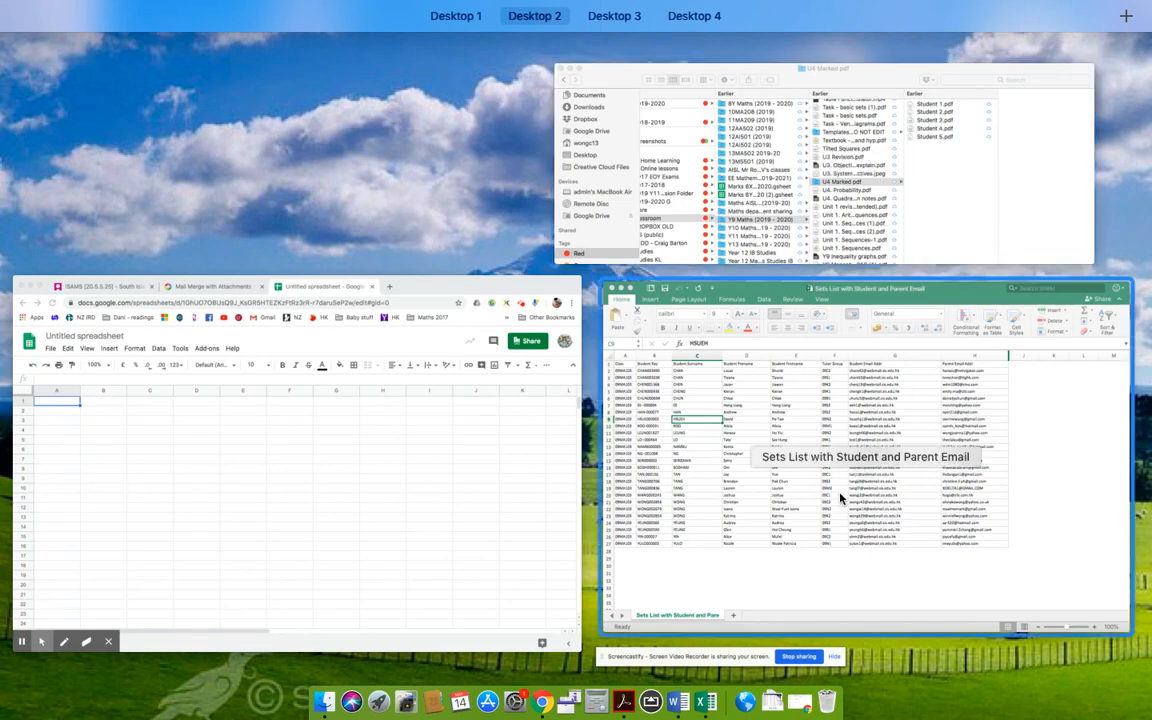
Look over the blank Google spreadsheet and the Excel workbook listing student and parent emails.
click(307, 477)
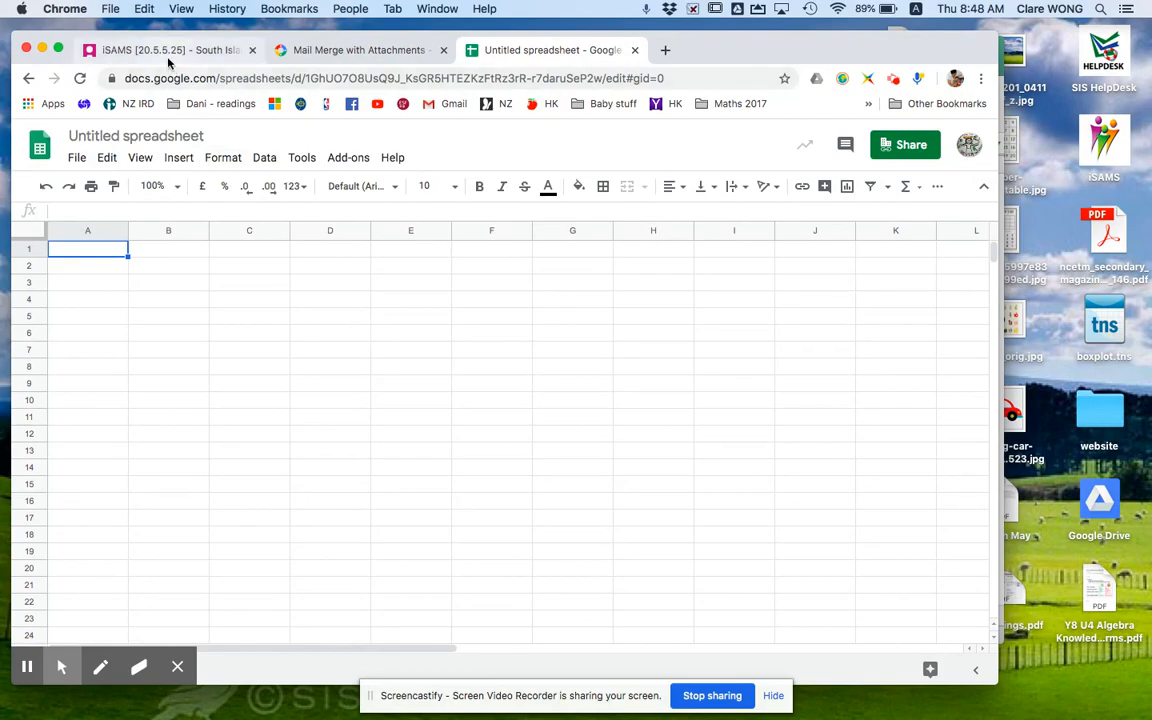
key(ctrl+Up)
click(688, 329)
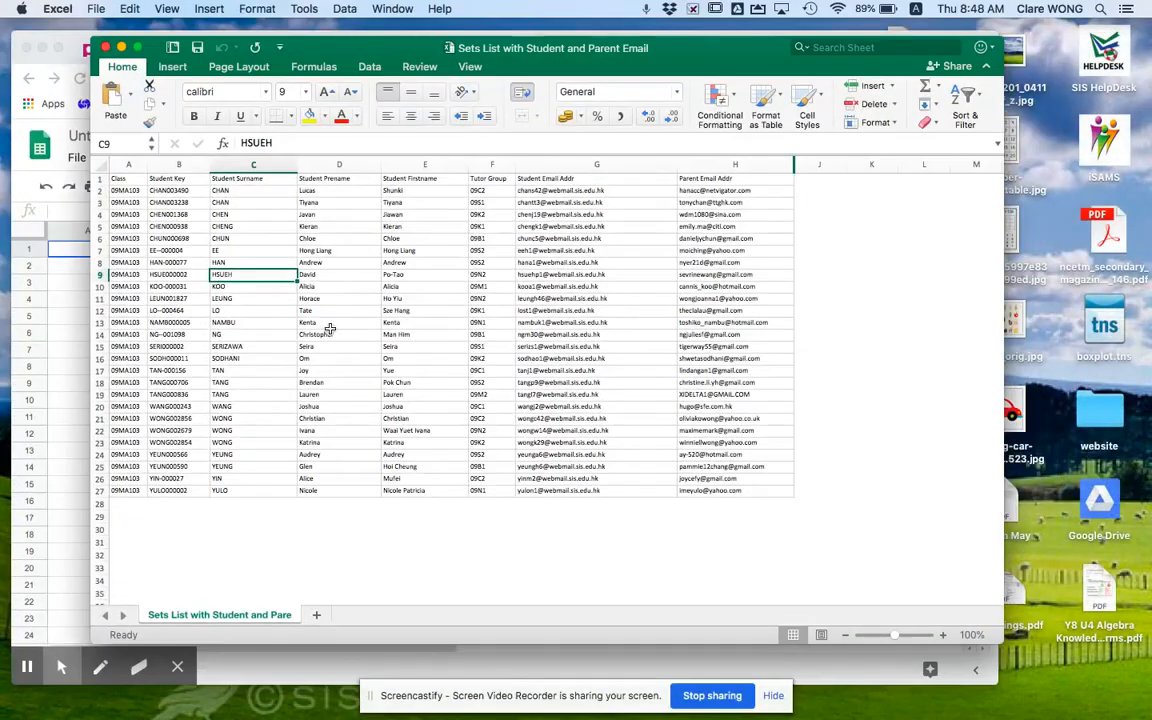
key(ctrl+Up)
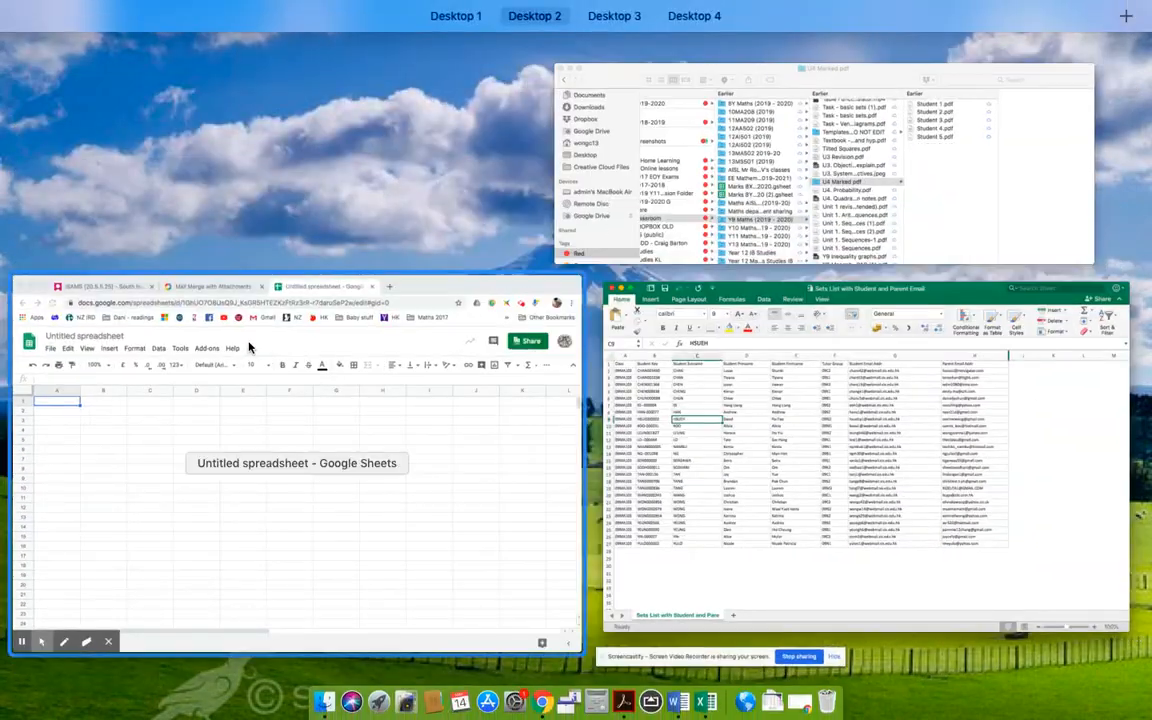
Switch to iSAMS and run the custom SSRS report "Sets List with Student and Parent Email".
click(249, 347)
click(170, 52)
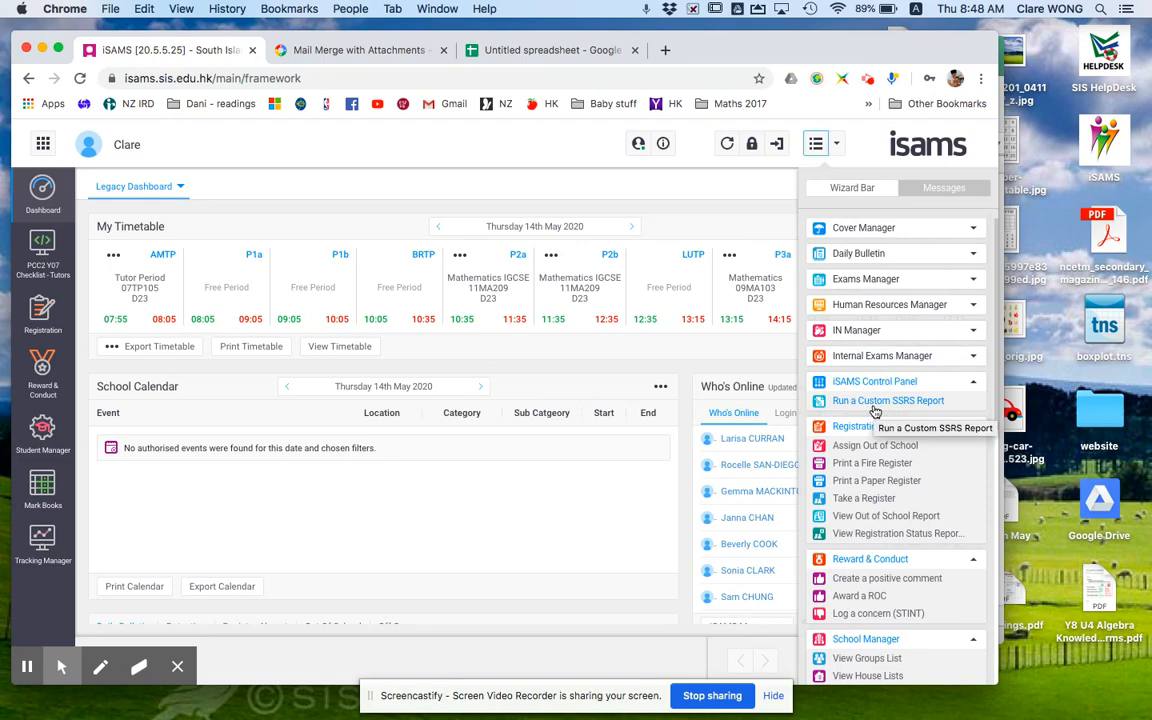
click(874, 401)
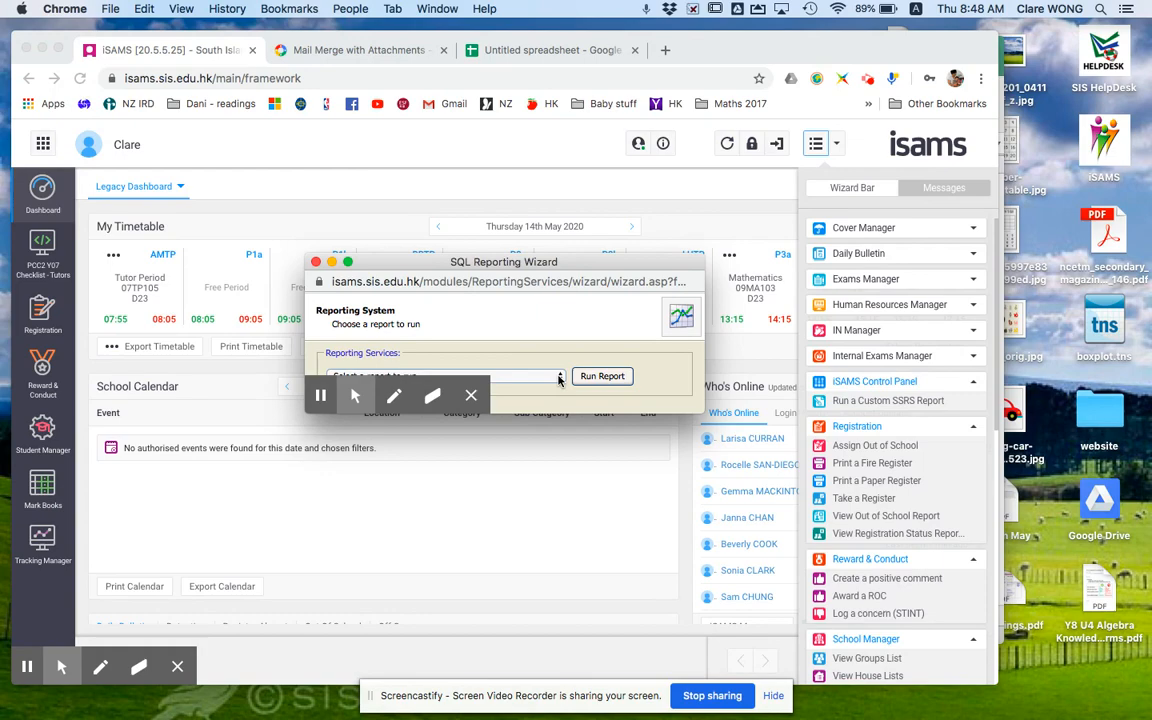
click(558, 377)
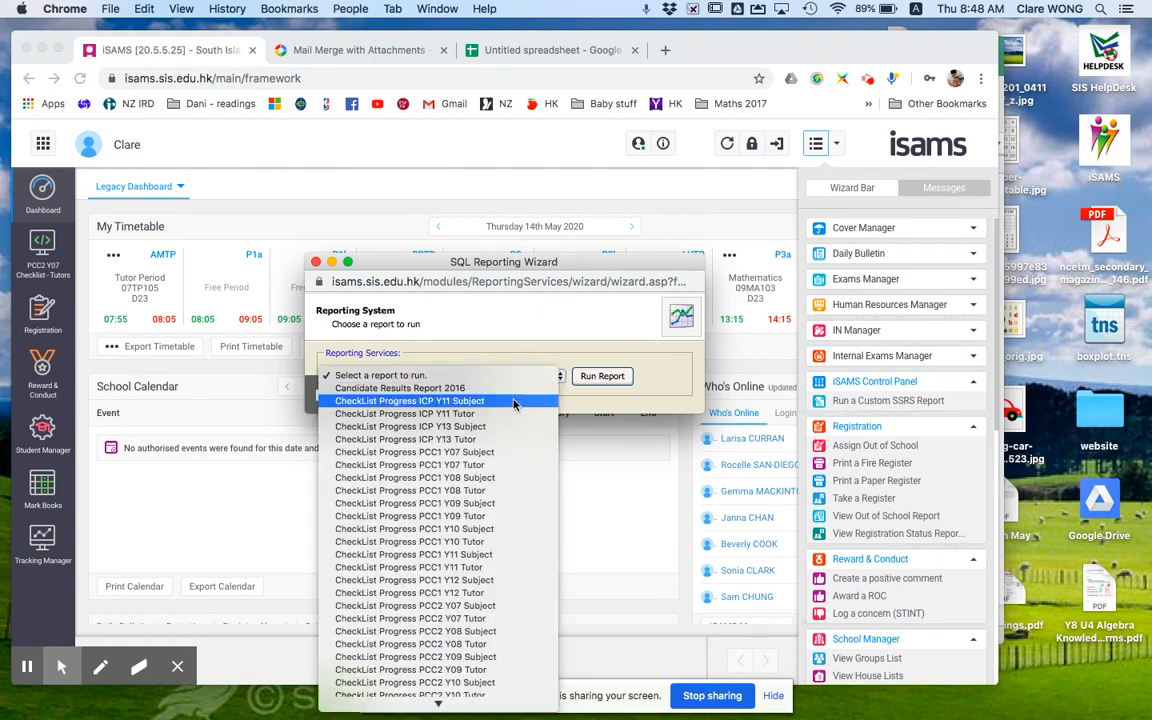
scroll(514, 400, down, 10)
scroll(514, 404, down, 9)
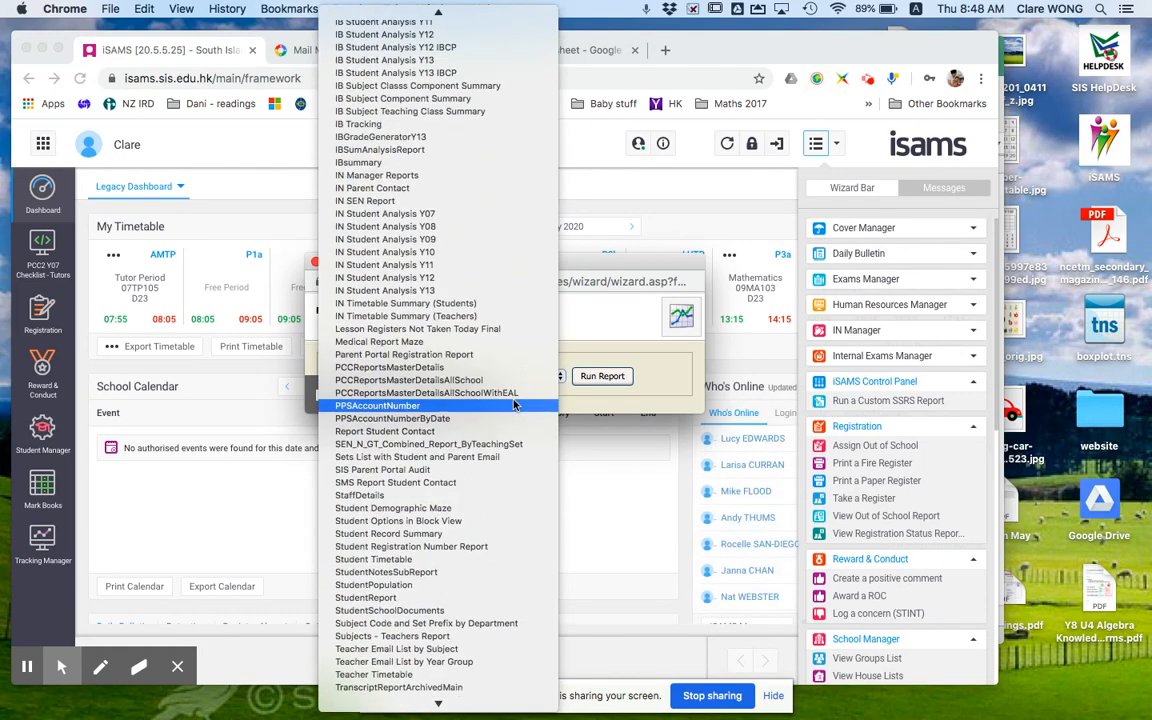
click(511, 460)
click(602, 377)
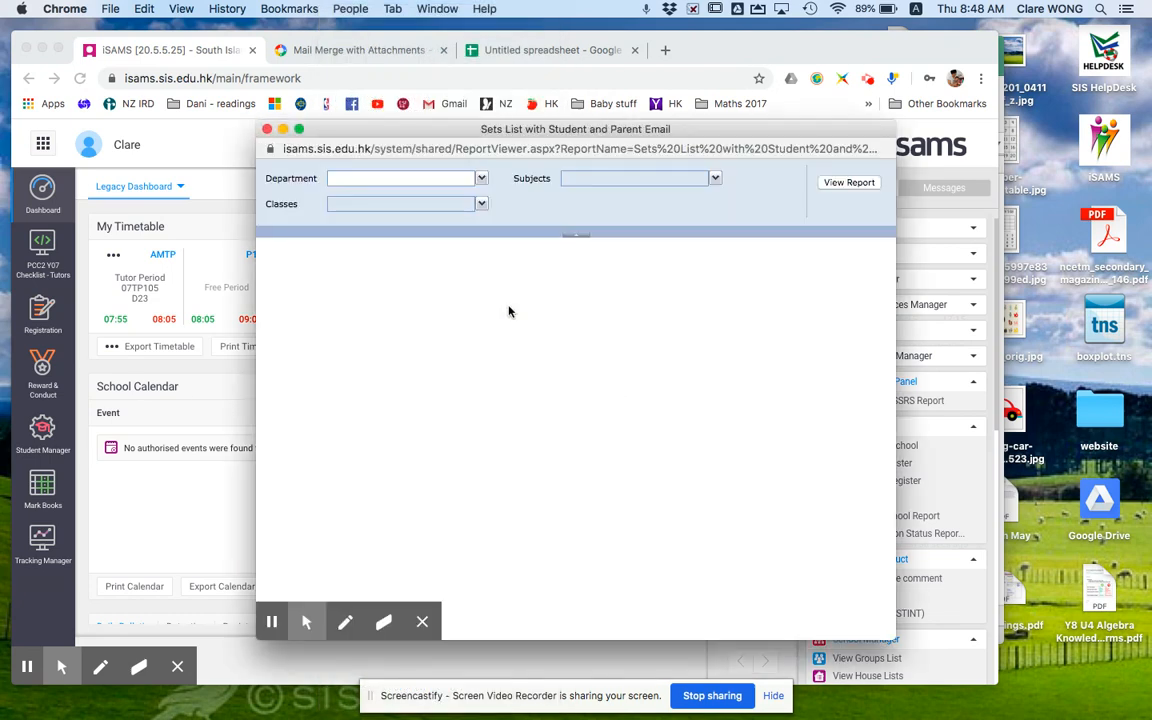
Set the report's department to Maths and its subject to Mathematics.
click(466, 177)
scroll(378, 257, down, 2)
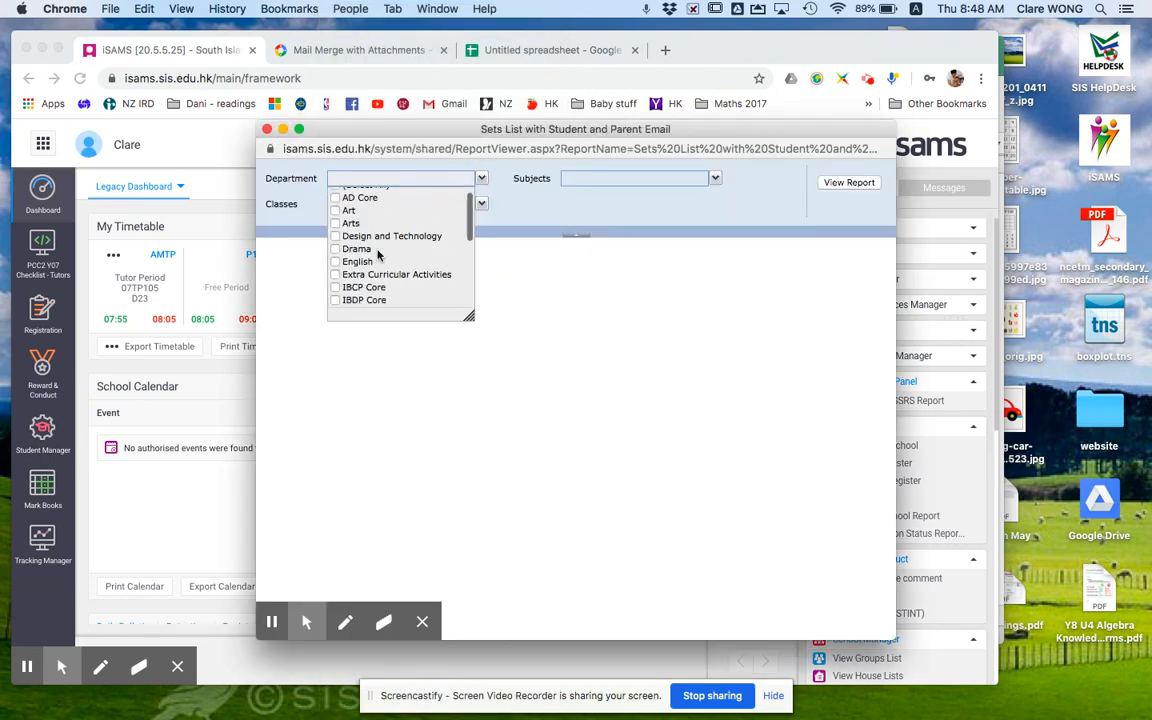
scroll(370, 262, down, 5)
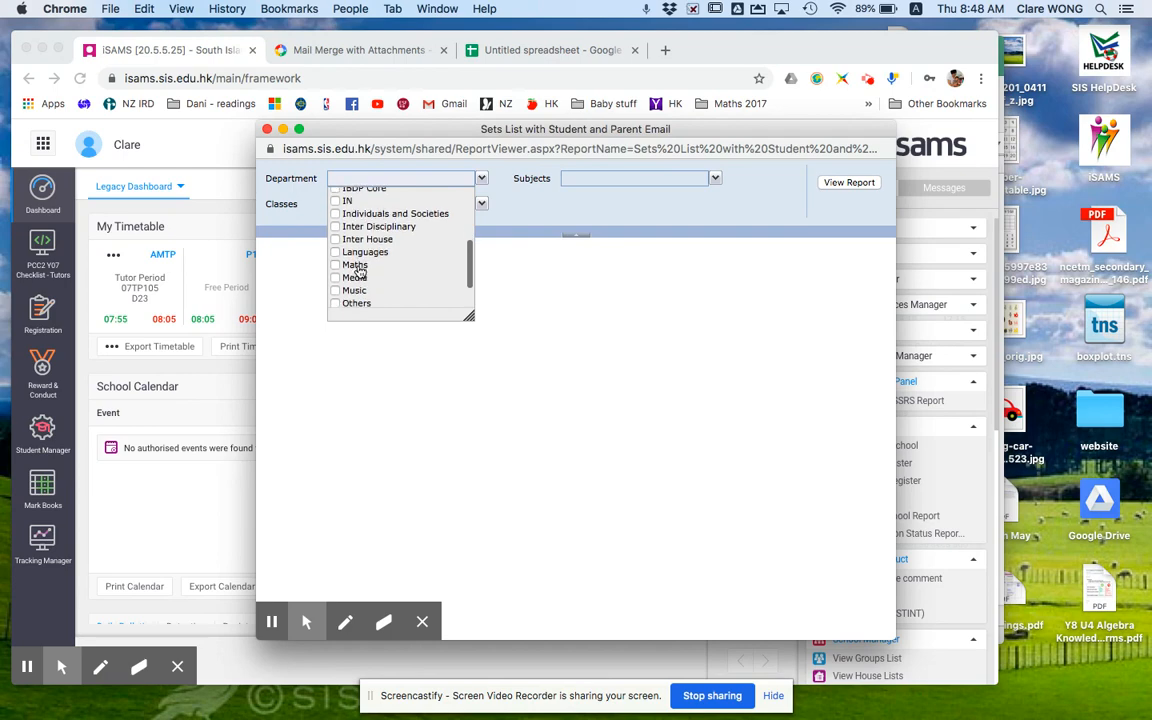
click(356, 266)
click(518, 205)
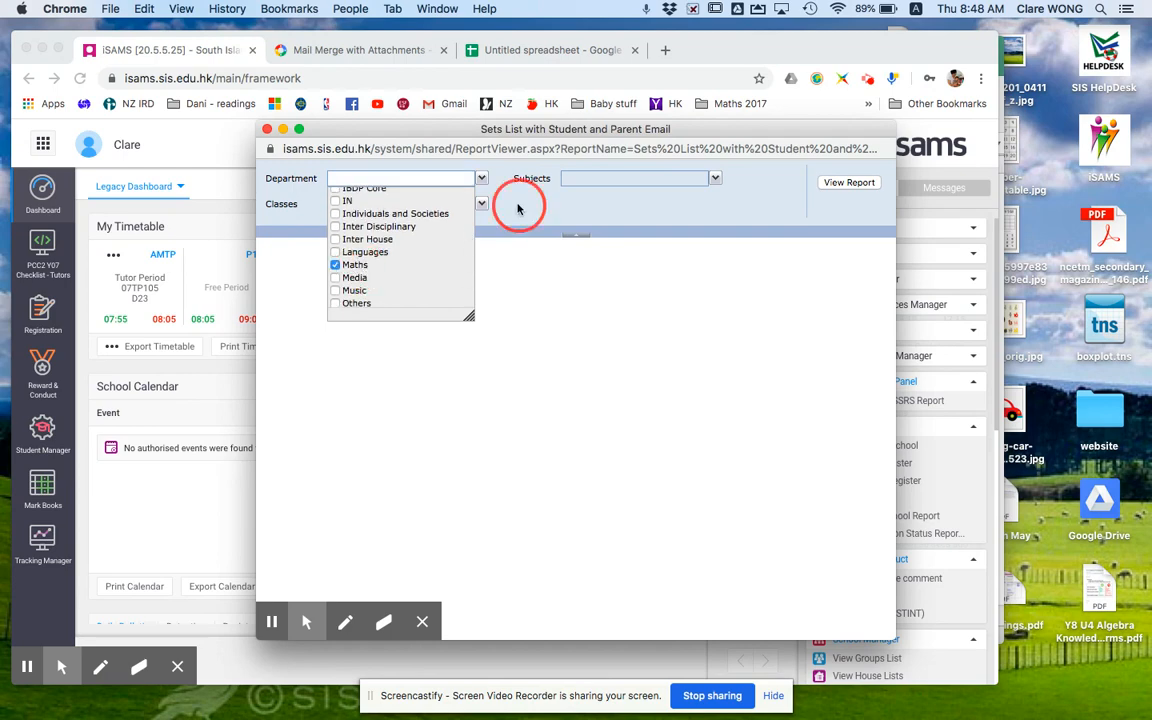
click(715, 178)
click(614, 259)
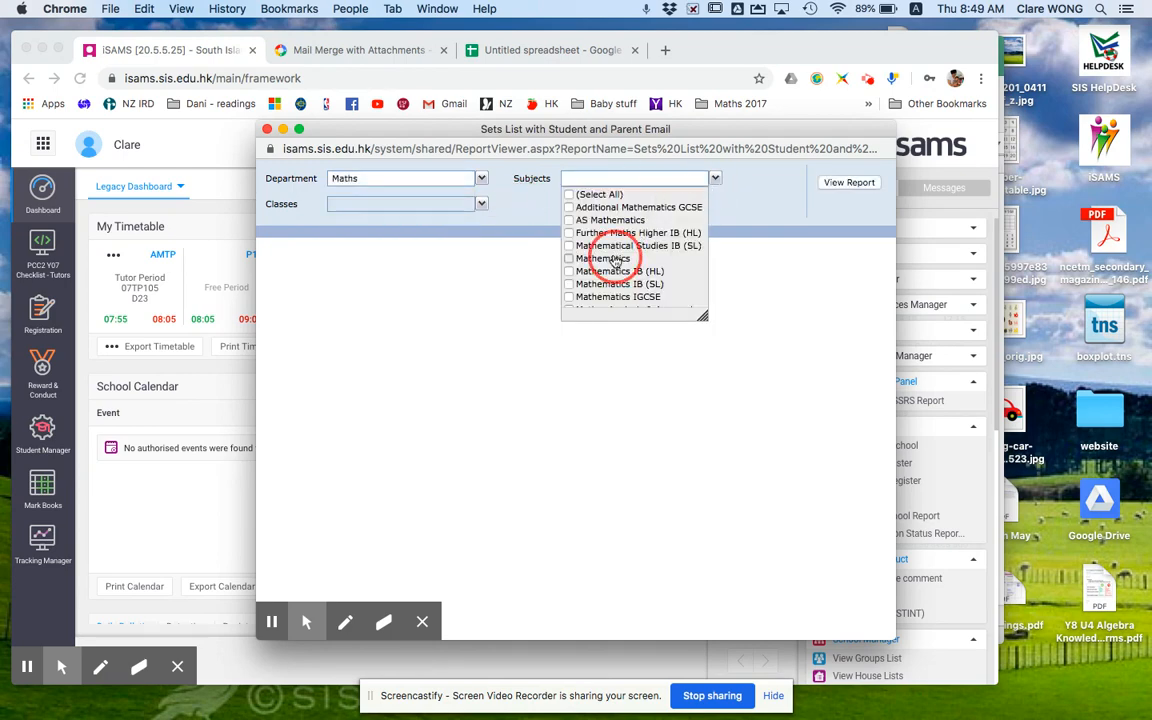
click(522, 206)
Choose class 09MA103 and generate the report.
click(481, 204)
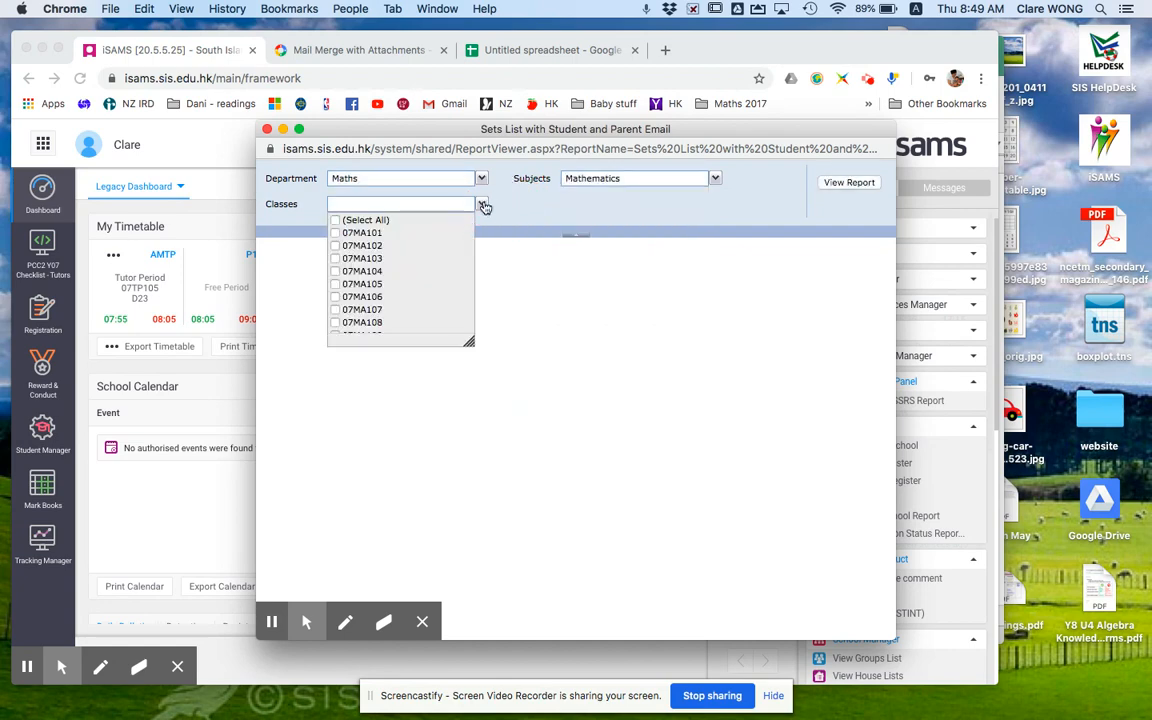
scroll(381, 302, down, 8)
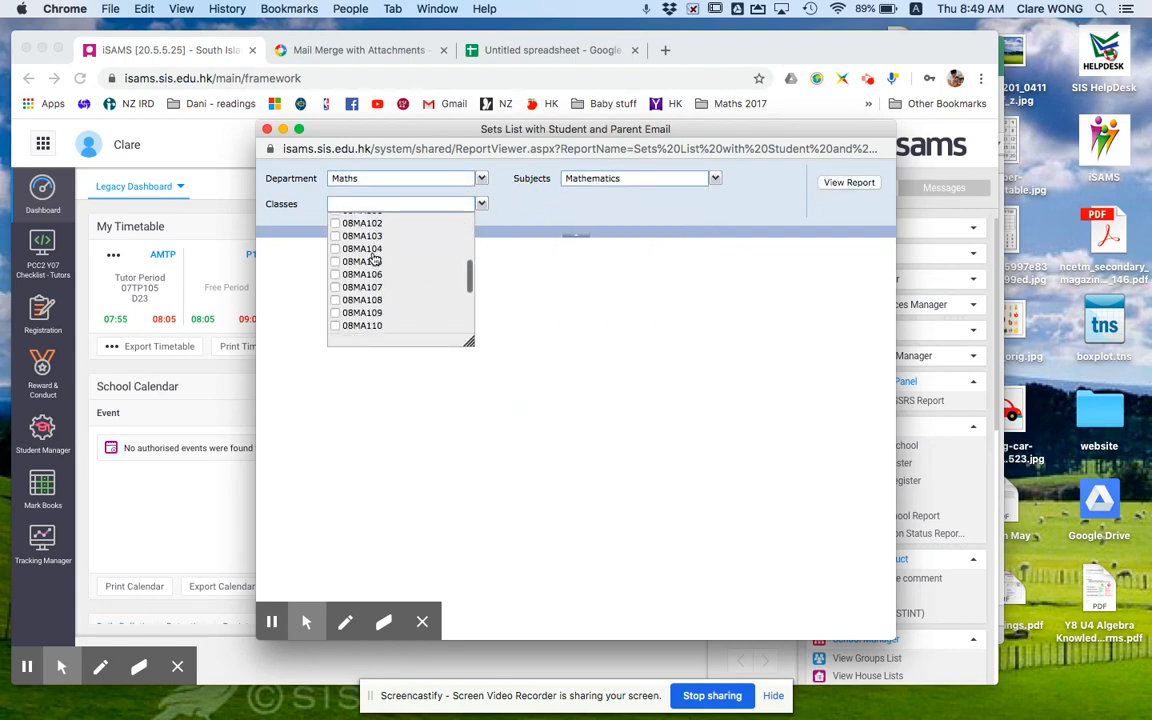
scroll(372, 304, down, 2)
click(365, 322)
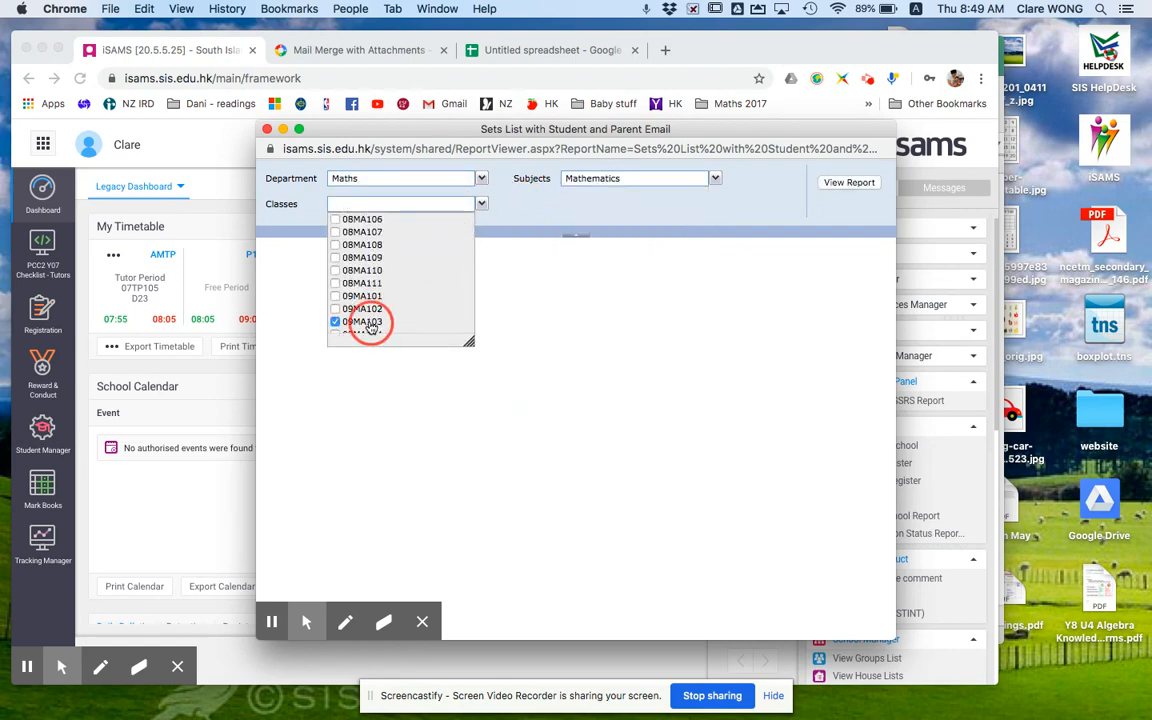
click(742, 215)
click(840, 183)
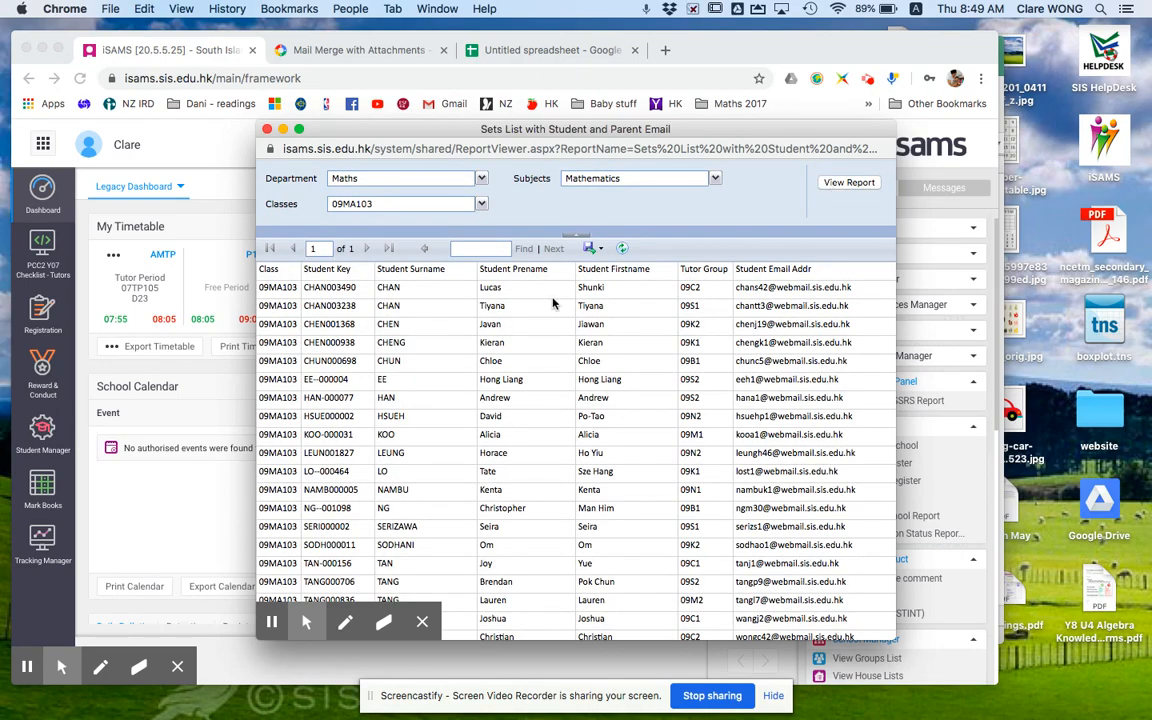
Review the report's student and parent email columns and its export formats, including Excel, and close the report and wizard windows.
scroll(543, 283, down, 1)
scroll(533, 403, up, 1)
scroll(781, 305, right, 4)
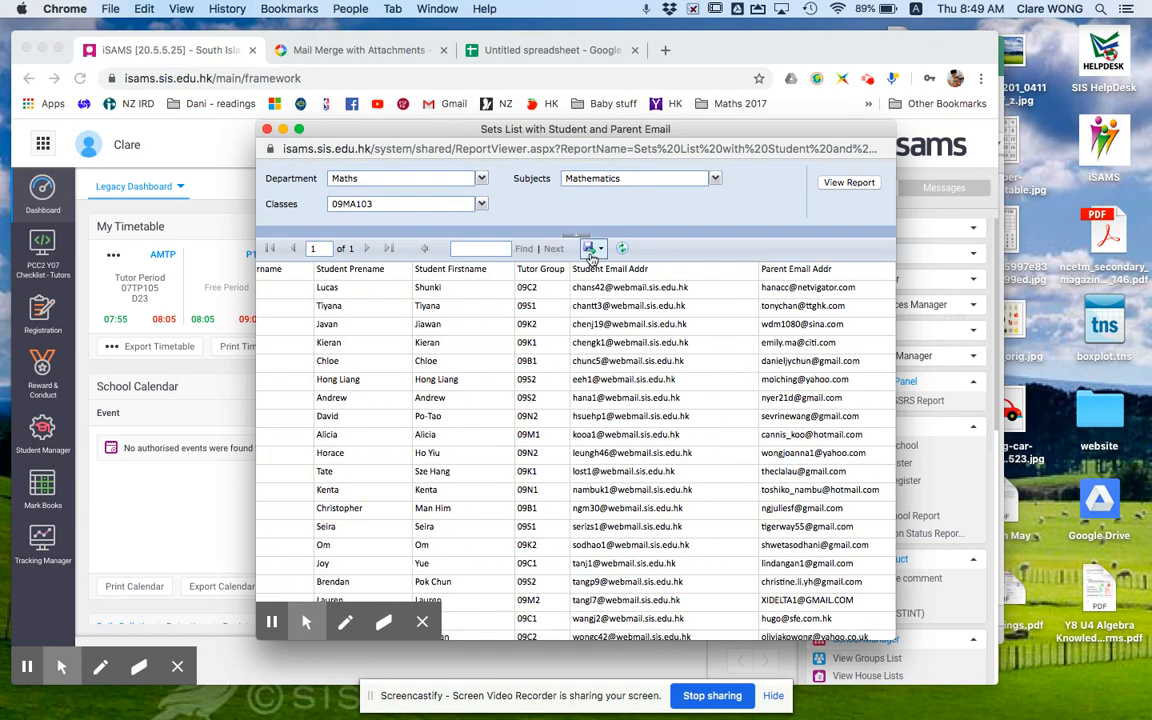
click(598, 251)
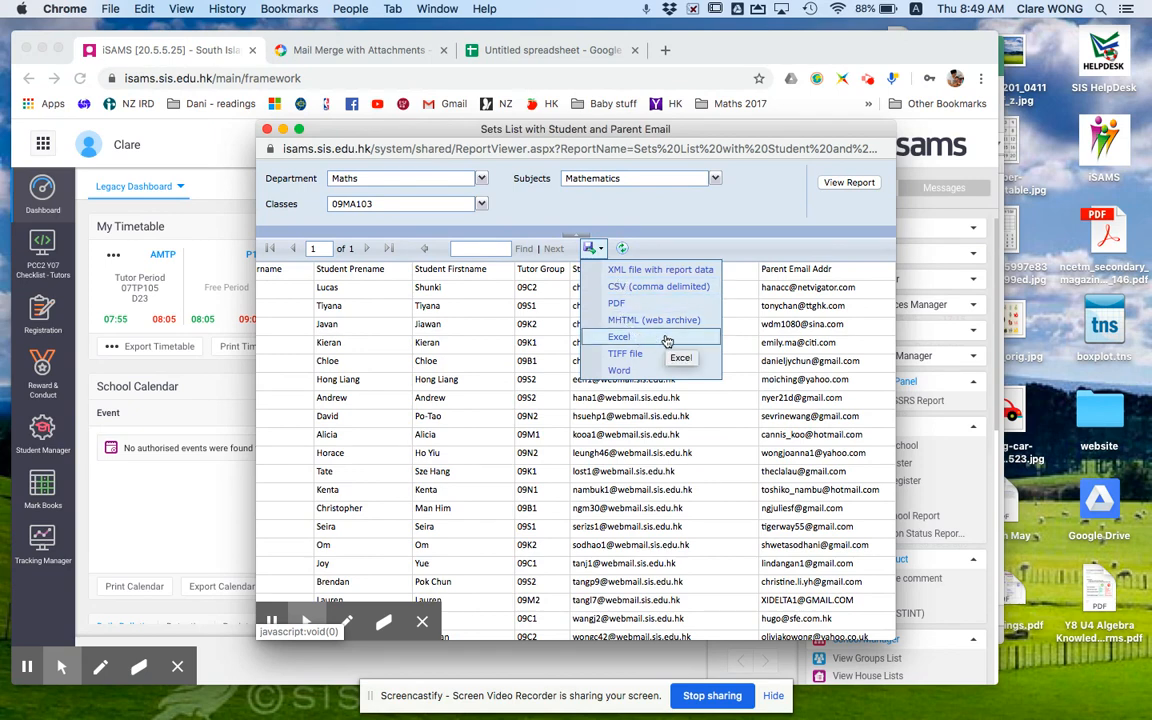
click(267, 129)
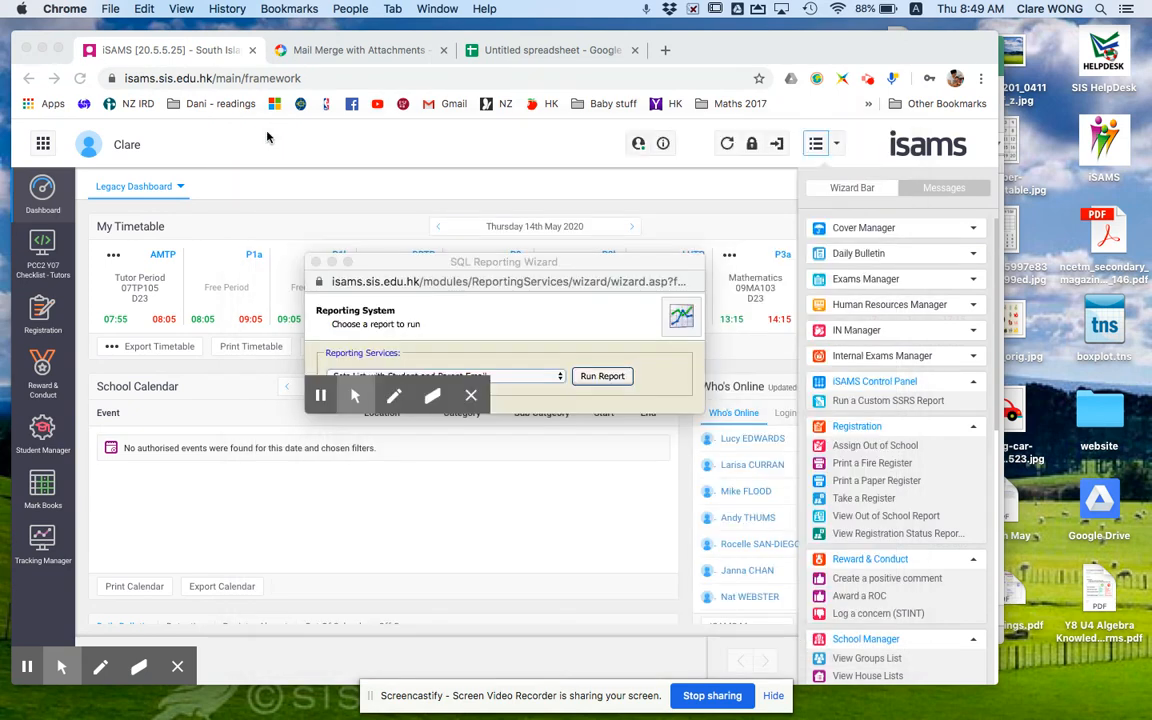
click(316, 261)
Inspect the Excel list of students and parent emails and the student PDFs in the "U4 Marked pdf" folder.
key(ctrl+Up)
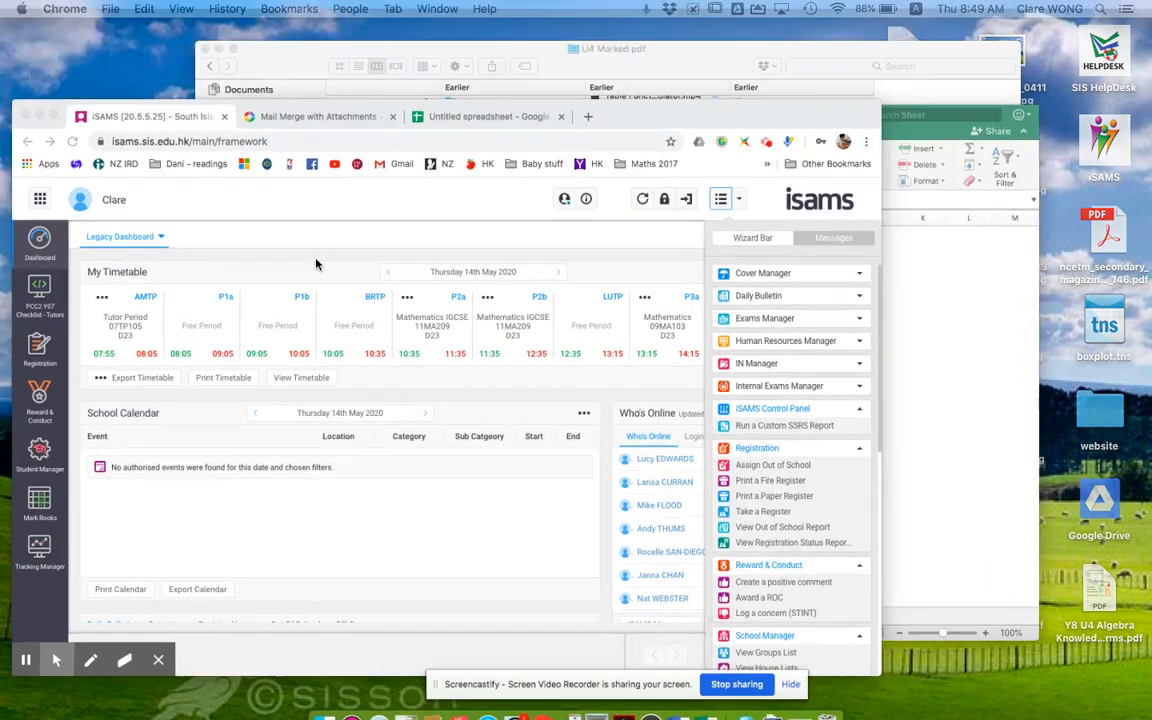
click(835, 454)
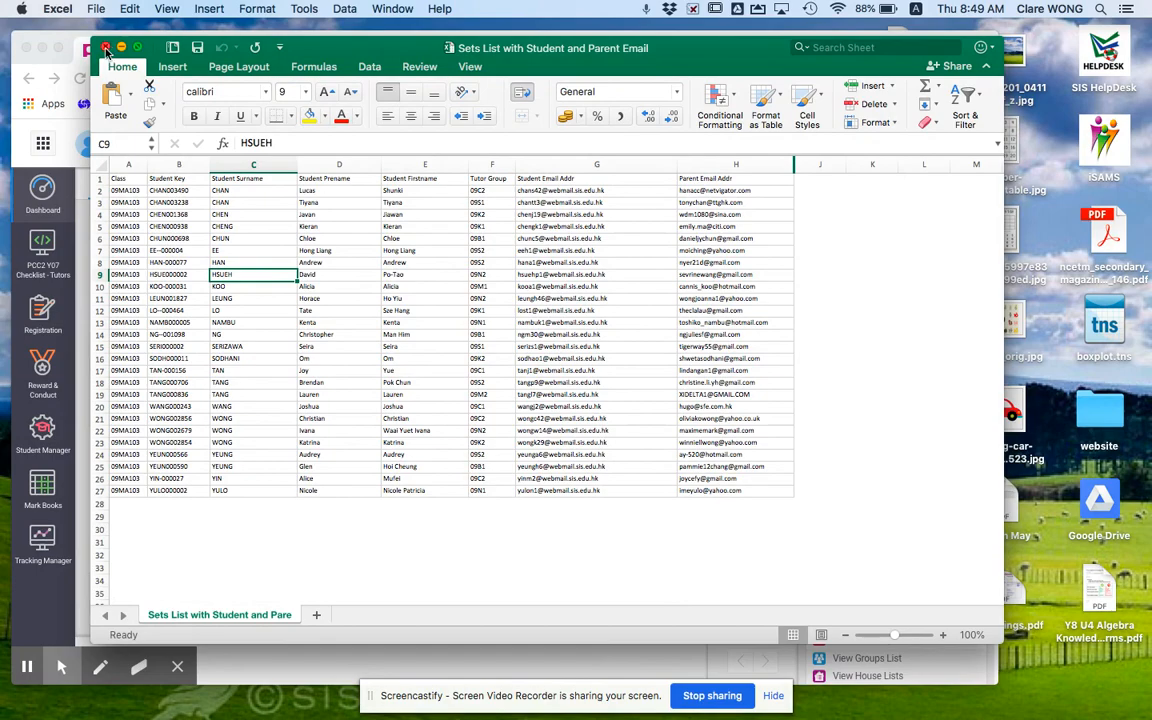
key(ctrl+Up)
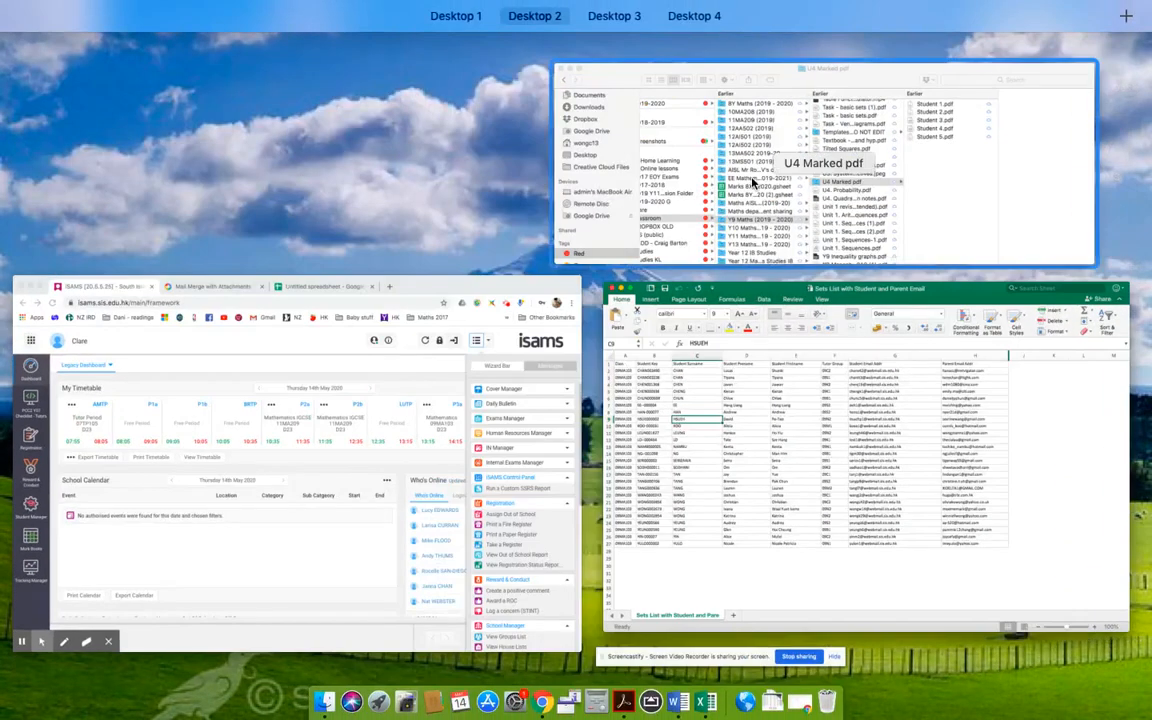
click(752, 183)
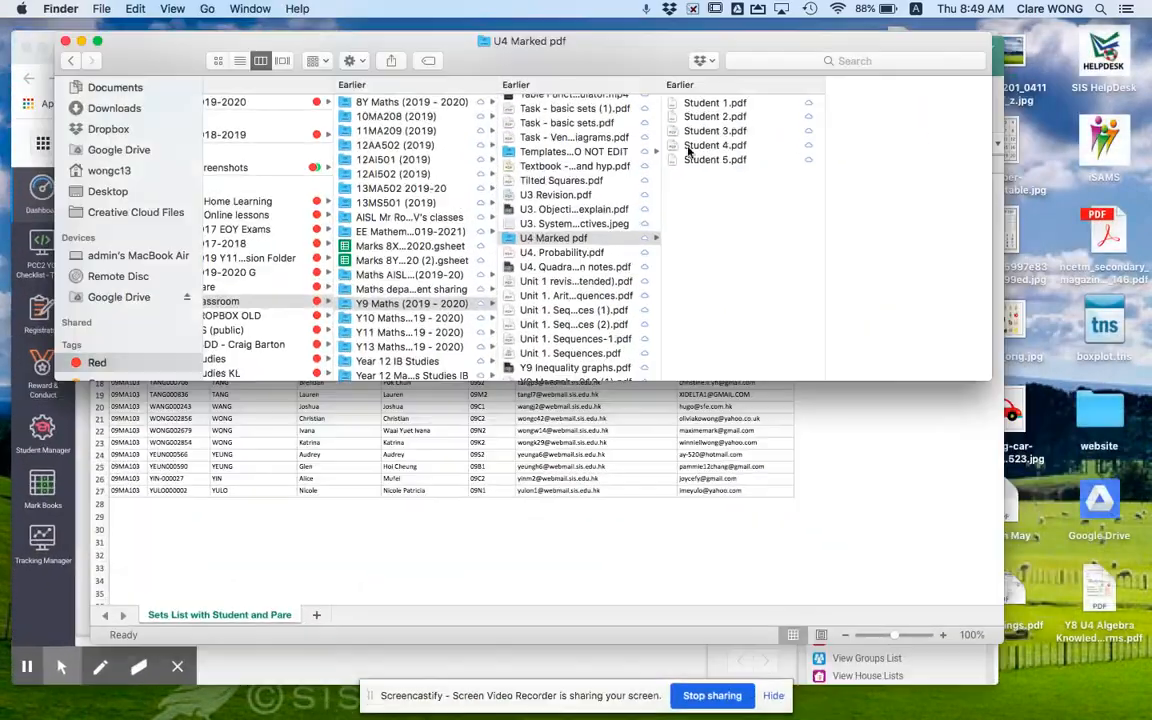
Return to the untitled Google spreadsheet and inspect the options of the Mail Merge with Attachments add-on.
key(ctrl+Up)
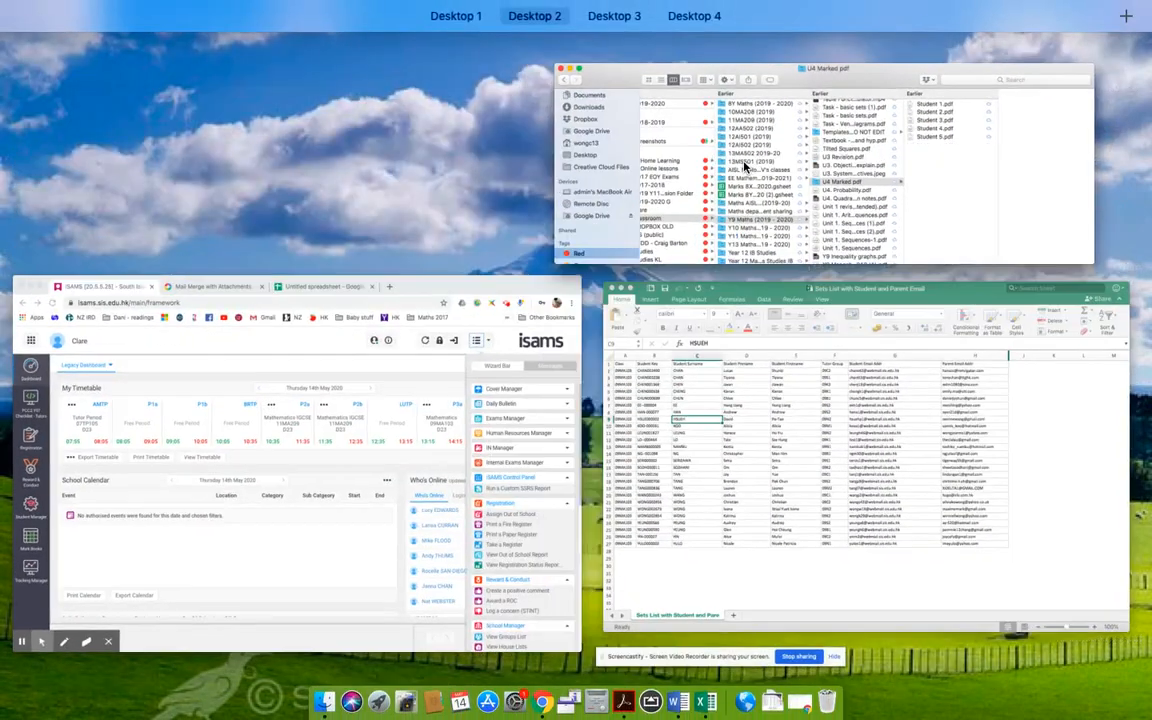
click(241, 299)
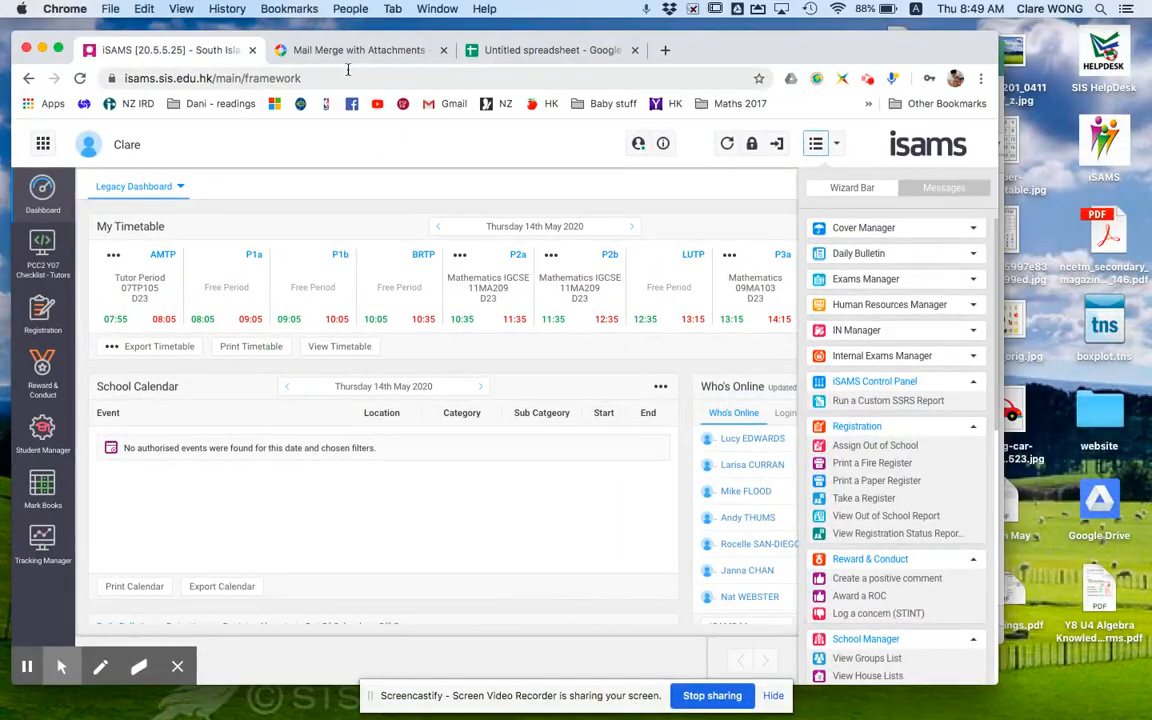
click(558, 50)
click(342, 160)
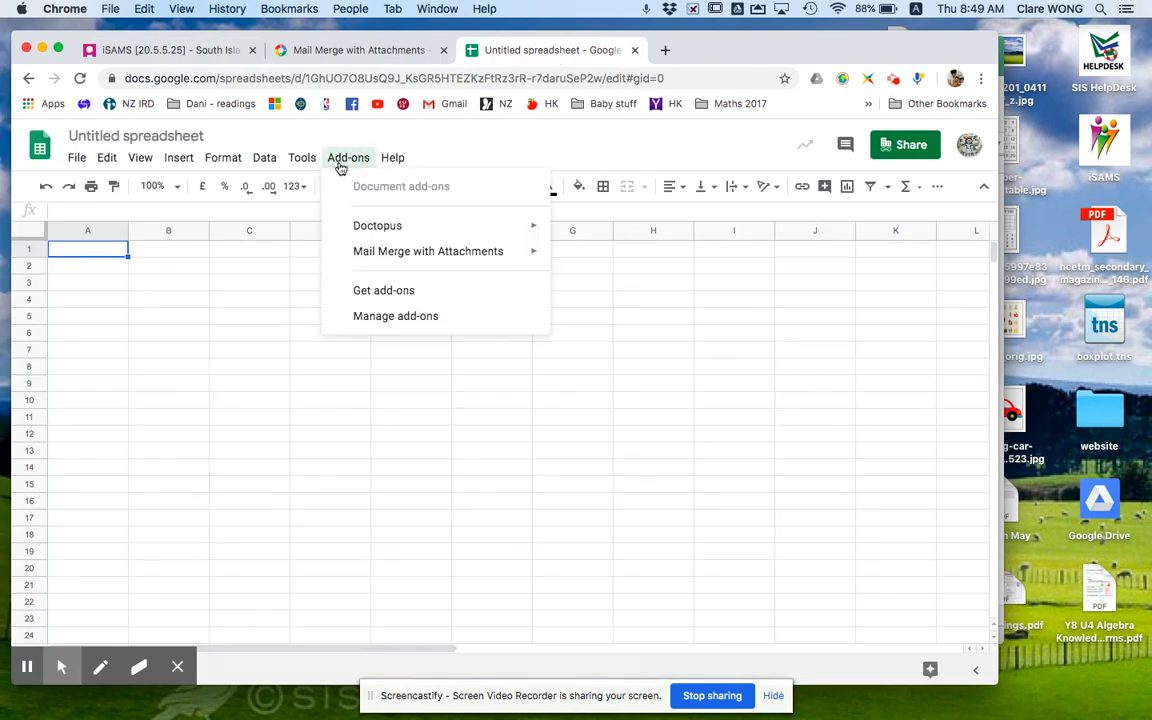
mouse_move(374, 258)
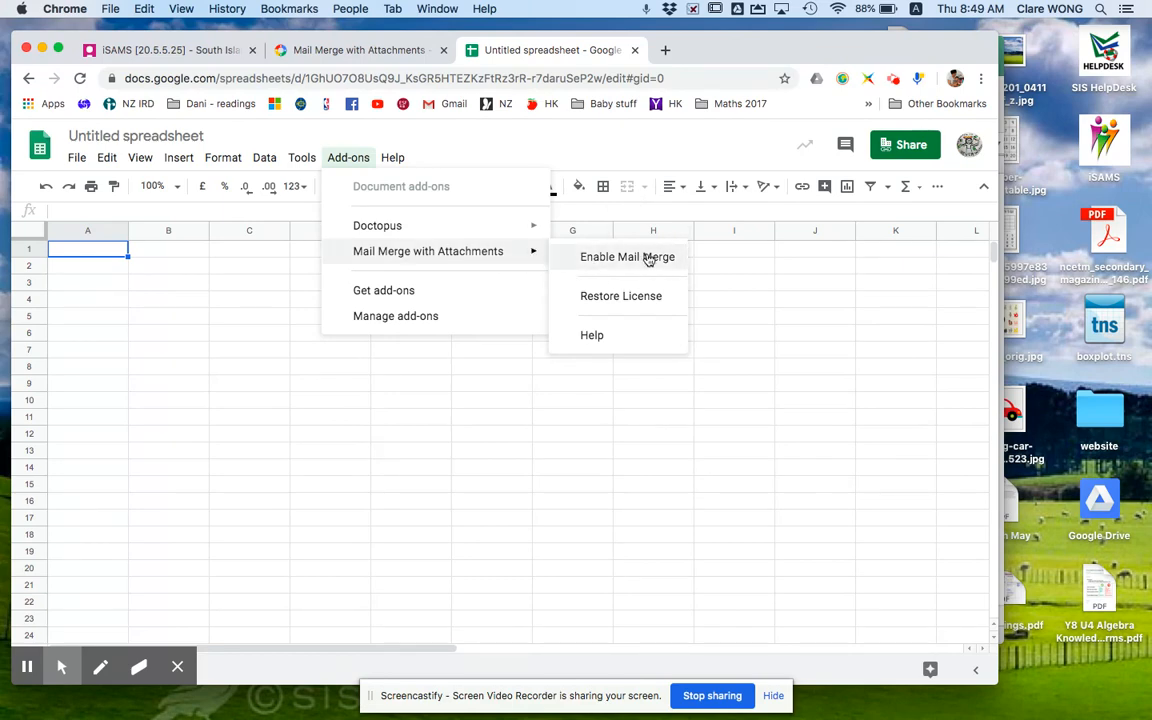
click(608, 150)
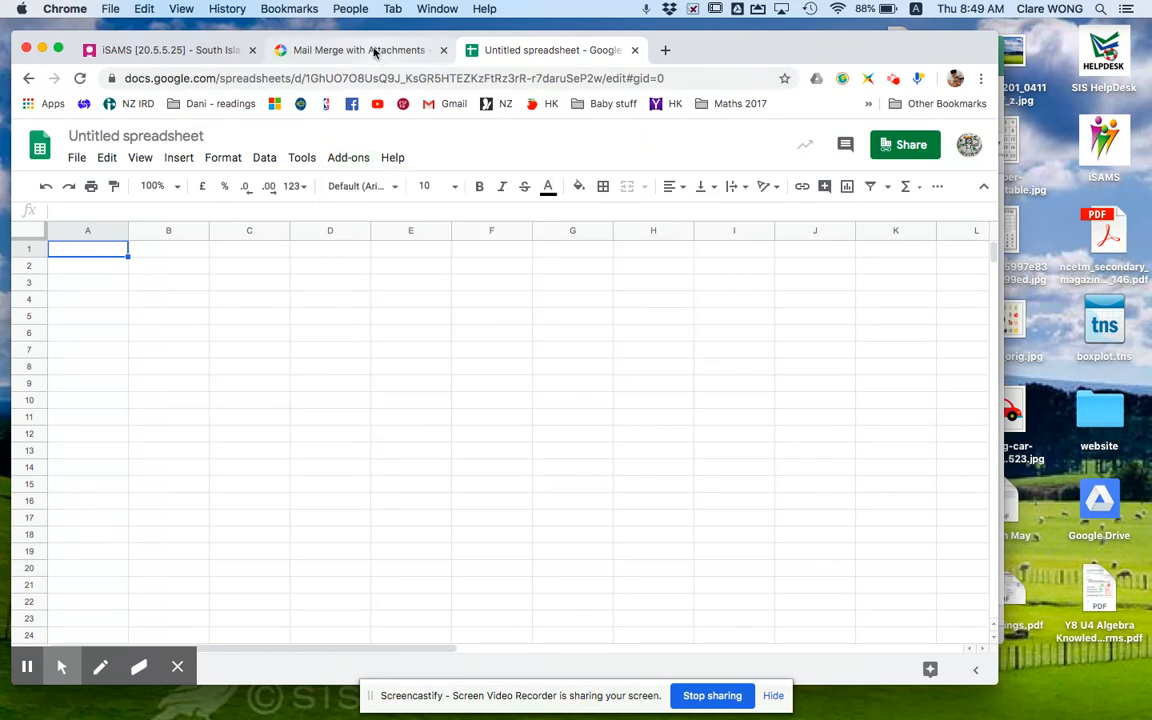
Examine the Mail Merge with Attachments listing in G Suite Marketplace and the list of Google apps.
click(374, 52)
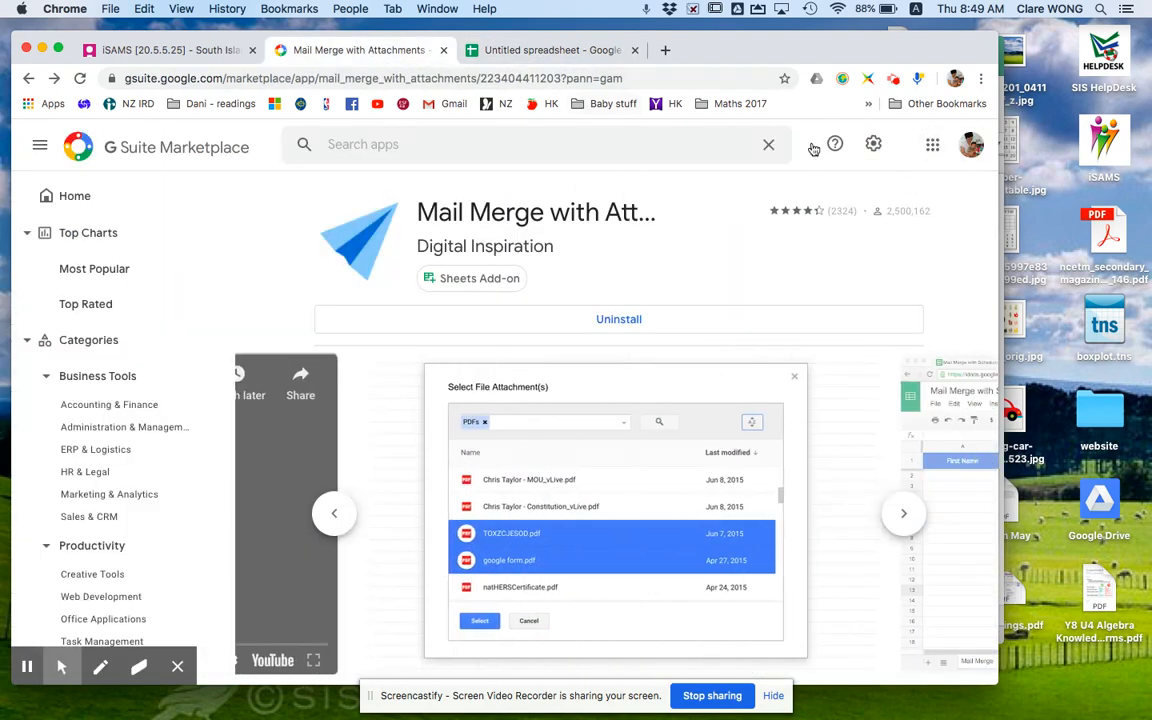
click(932, 145)
scroll(906, 288, down, 5)
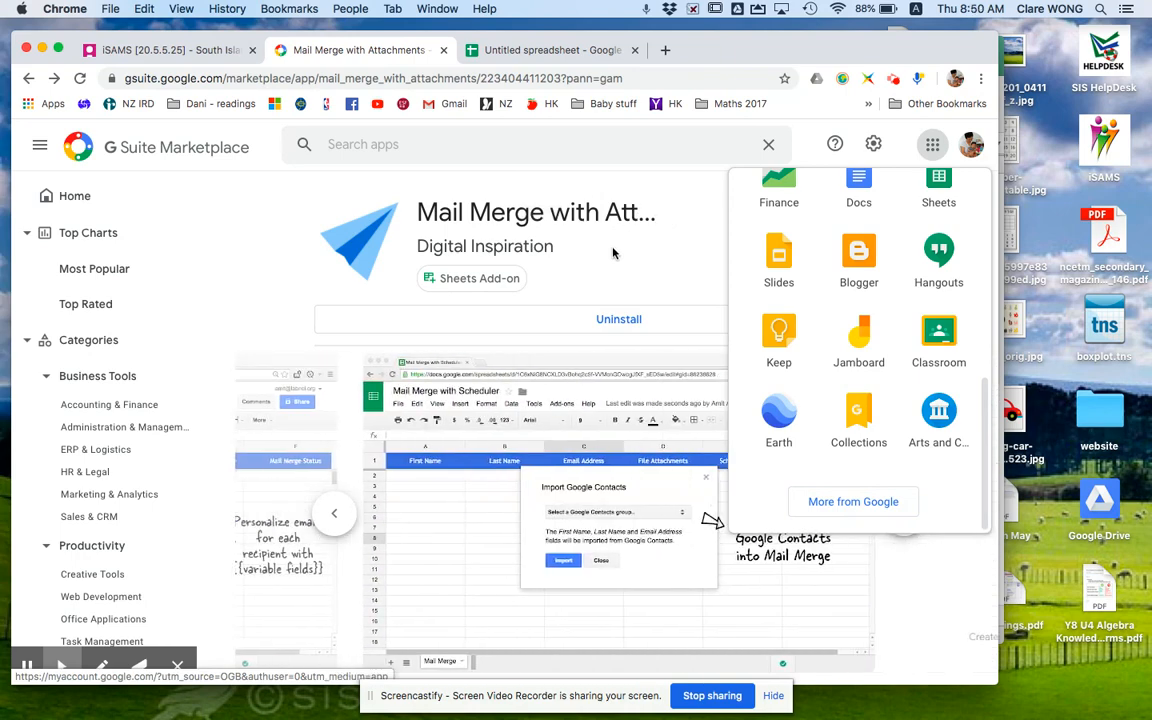
click(560, 232)
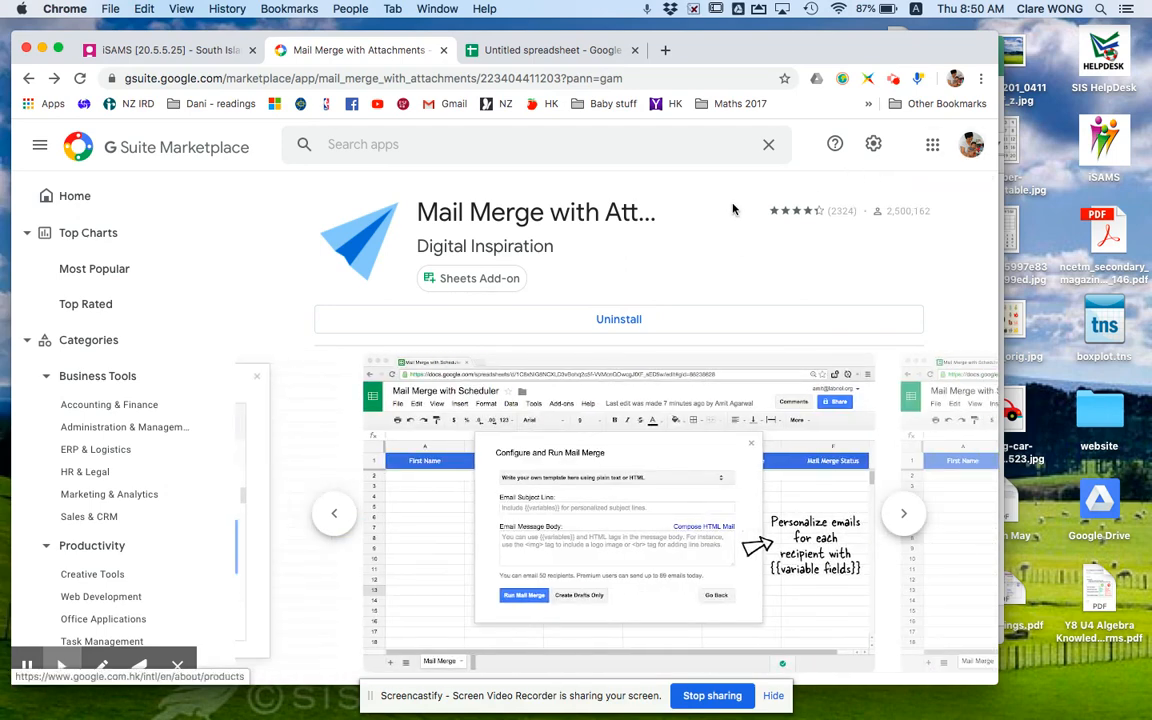
Enable Mail Merge with Attachments for the untitled Google spreadsheet.
click(538, 52)
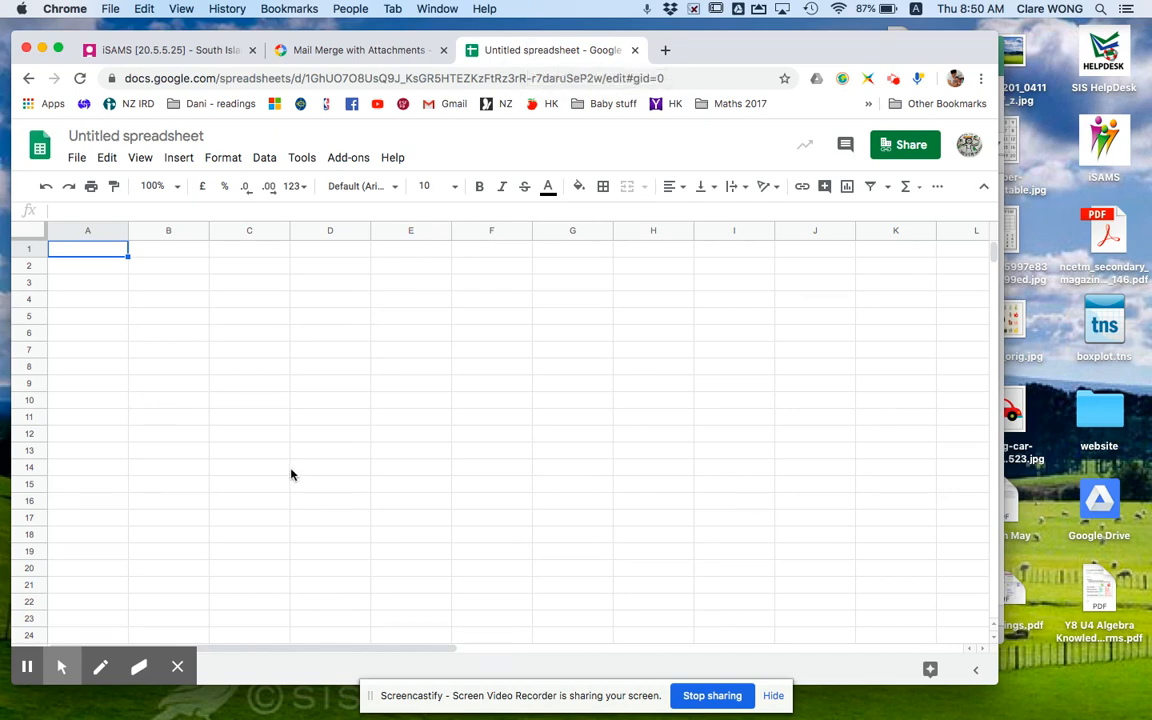
click(358, 158)
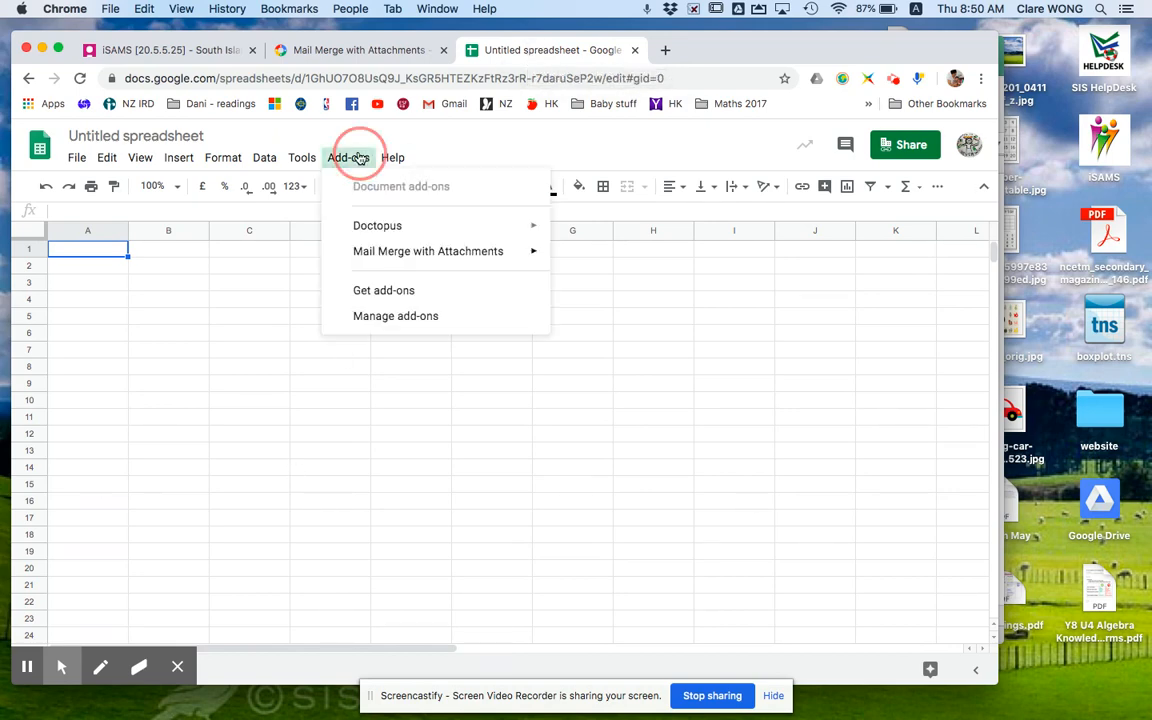
mouse_move(412, 262)
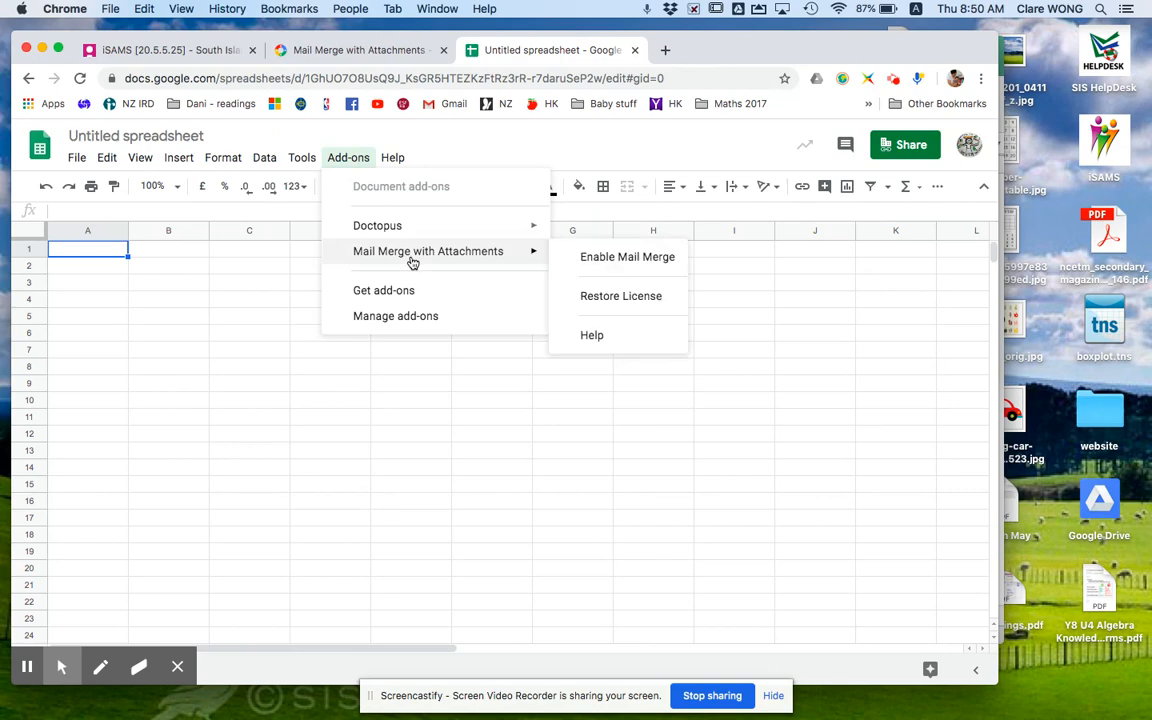
click(674, 262)
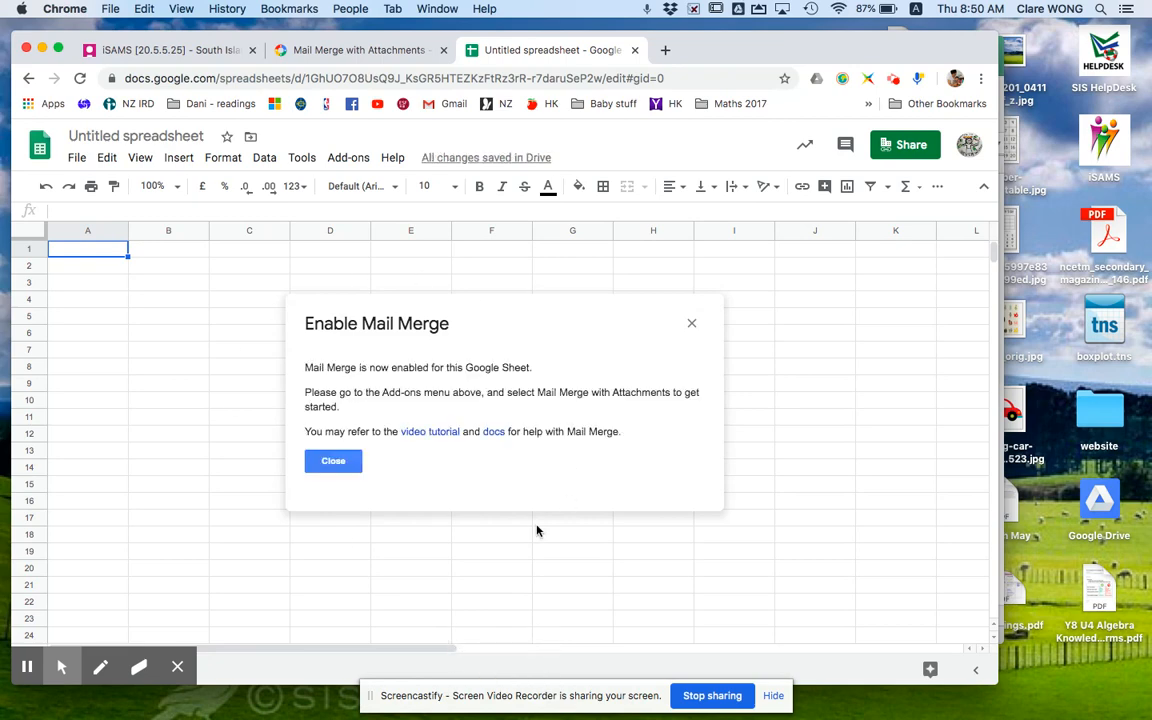
Dismiss the Mail Merge enabled confirmation and create a merge sheet with the Mail Merge with Attachments add-on.
click(340, 460)
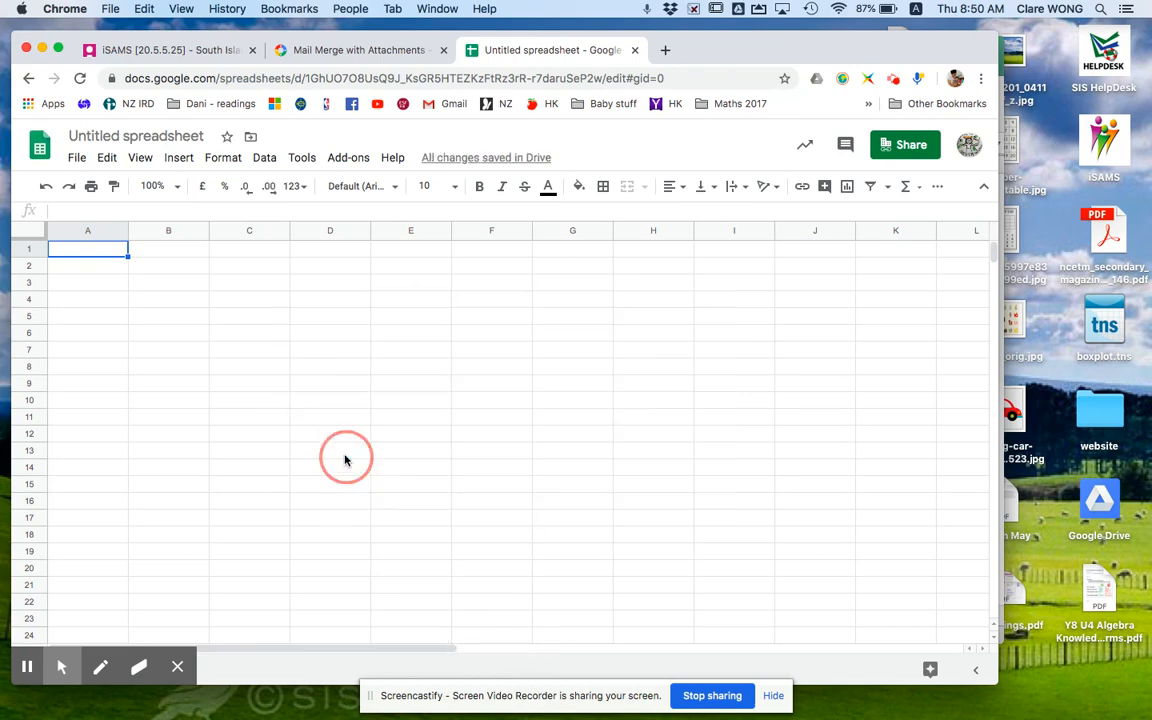
click(346, 158)
mouse_move(403, 256)
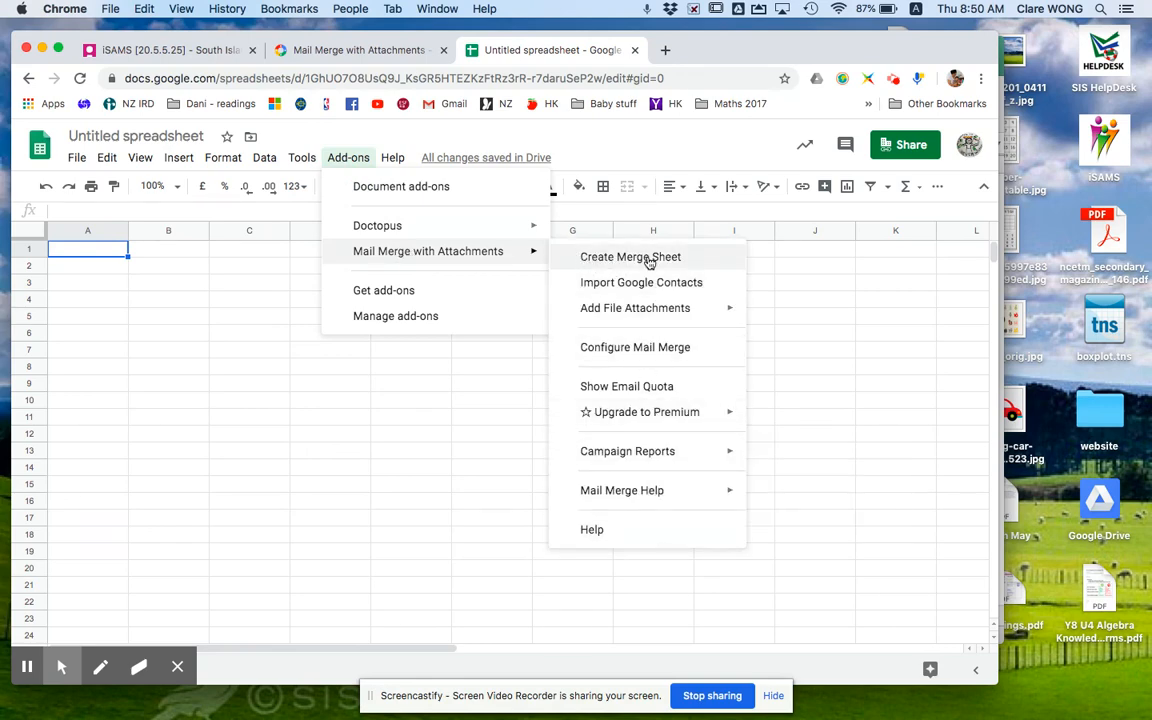
click(702, 262)
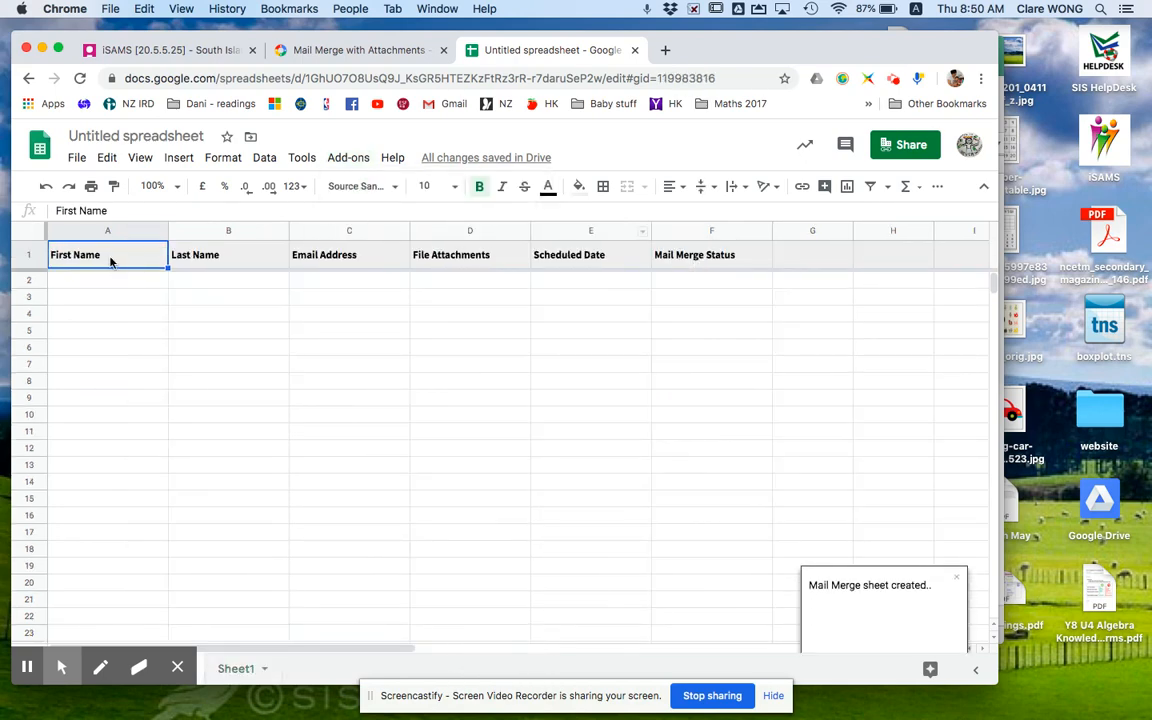
Examine the First Name, Last Name, Email Address and File Attachments columns of the merge sheet.
click(202, 231)
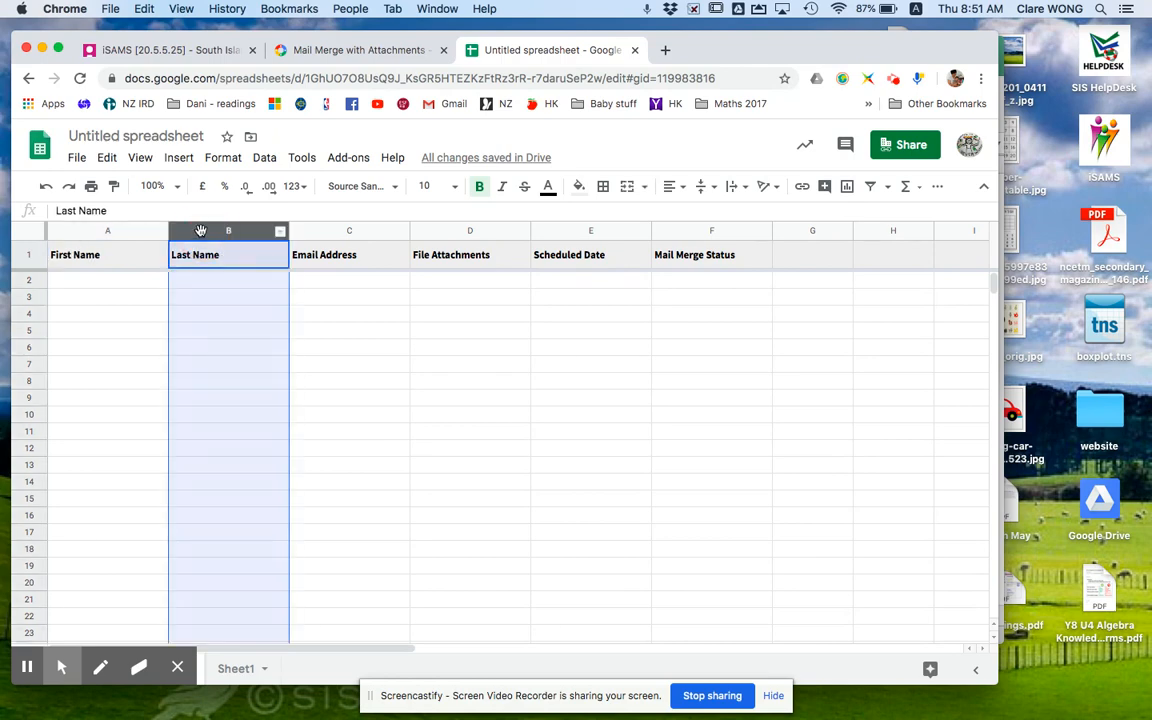
click(139, 366)
click(137, 232)
click(367, 234)
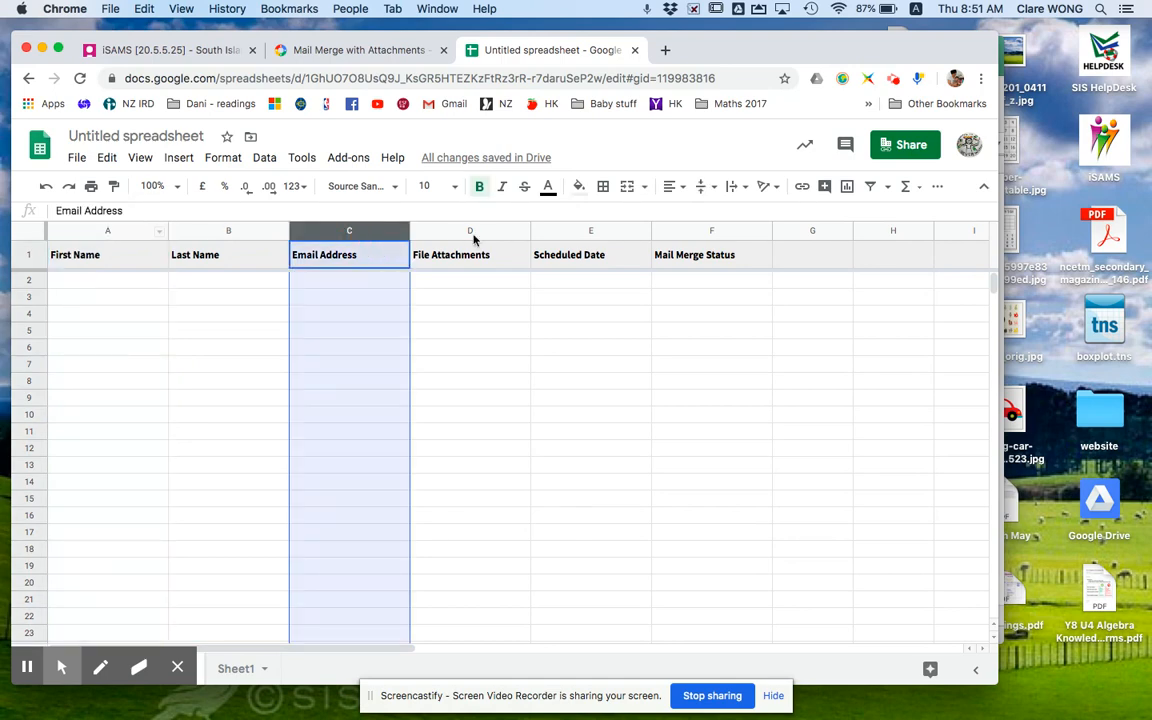
click(497, 232)
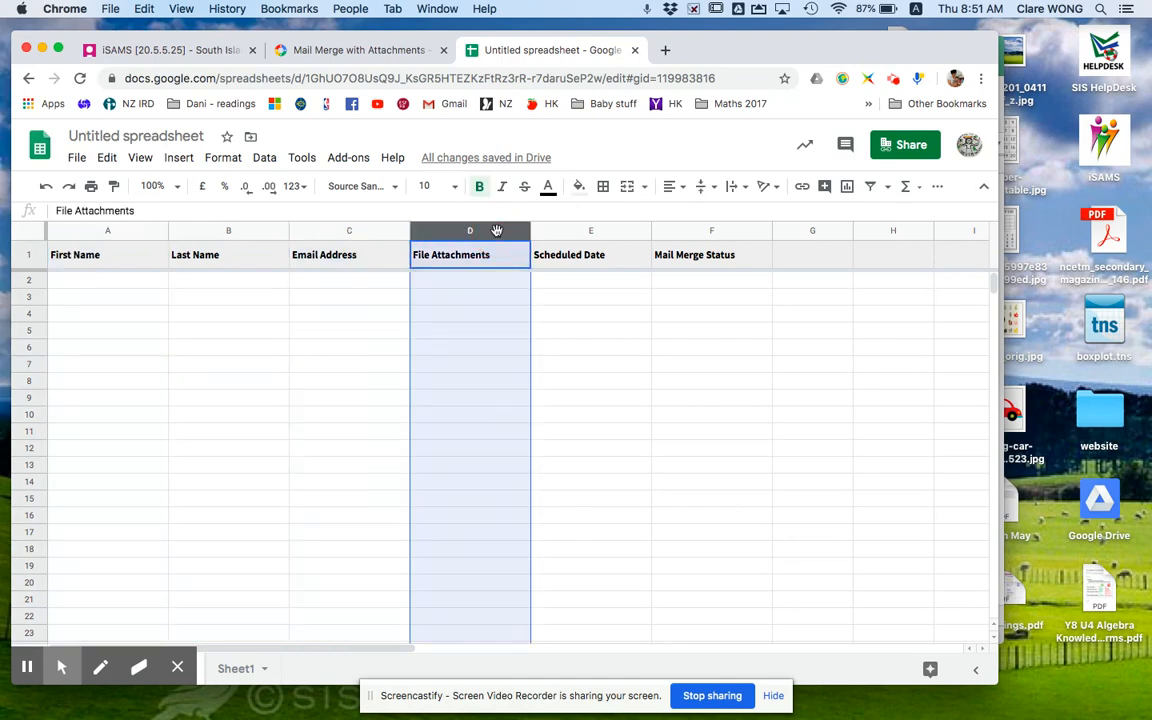
Enter Student 1, St 2, St 3, St 4 and St 5 in the First Name column, rows 2 to 6.
click(156, 284)
text(Student 1)
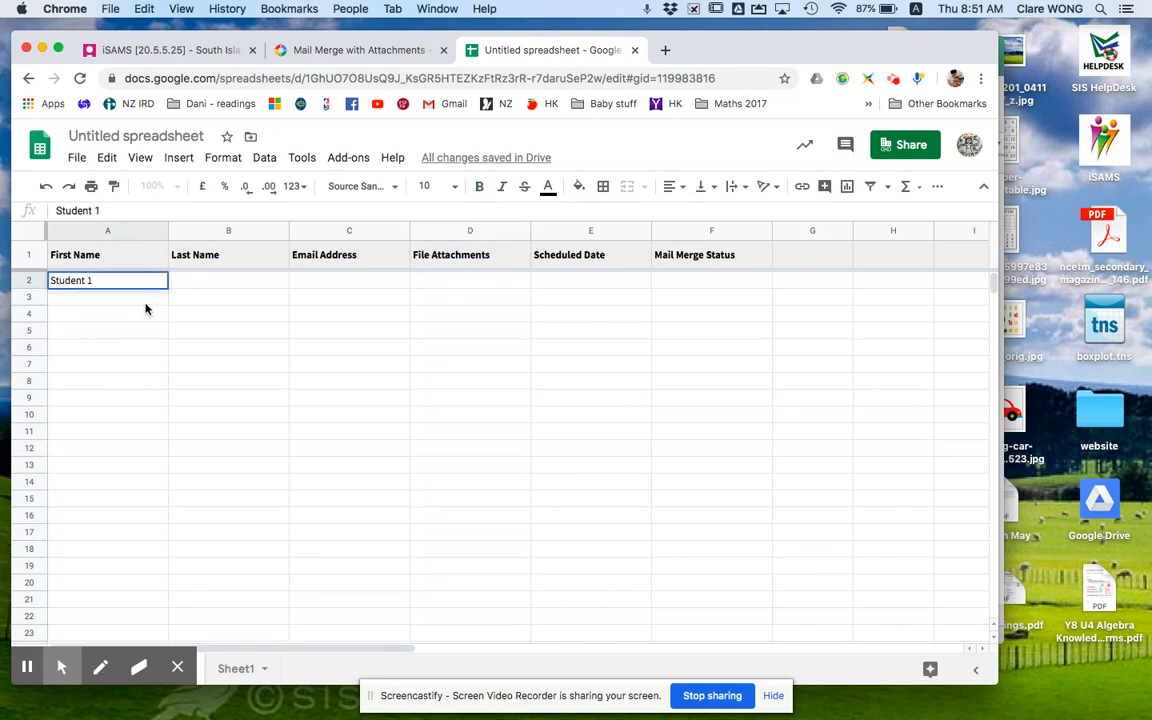
click(145, 309)
text(Stdu)
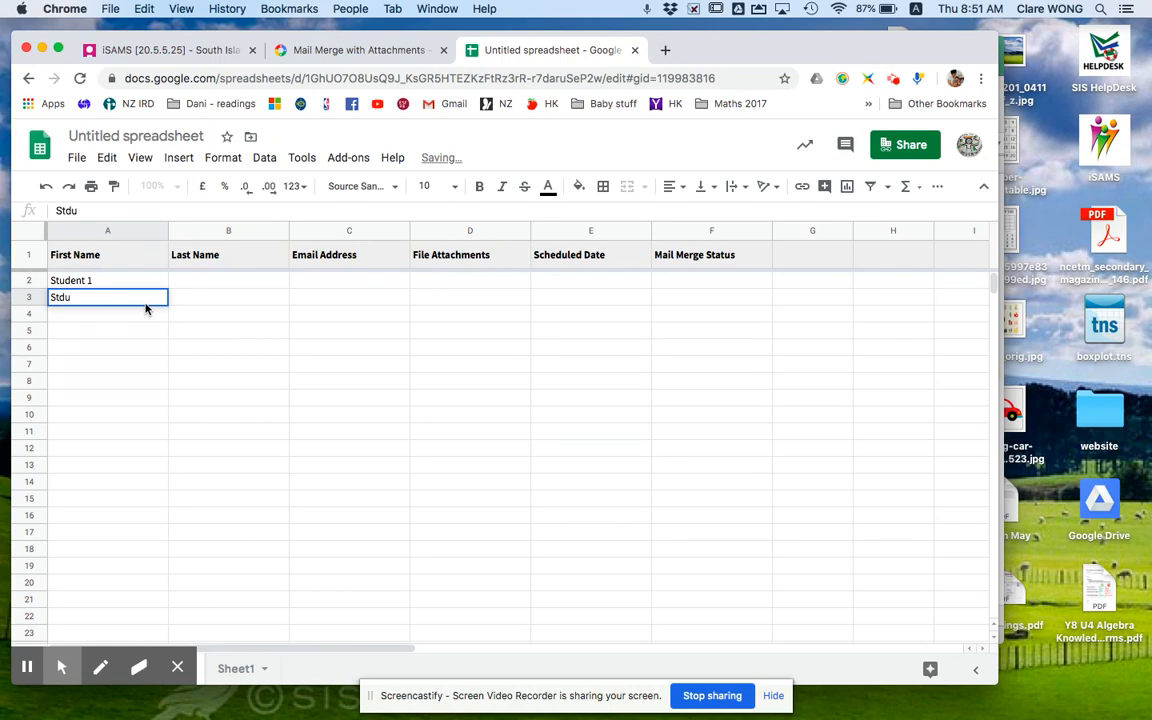
key(BackSpace)
key(BackSpace)
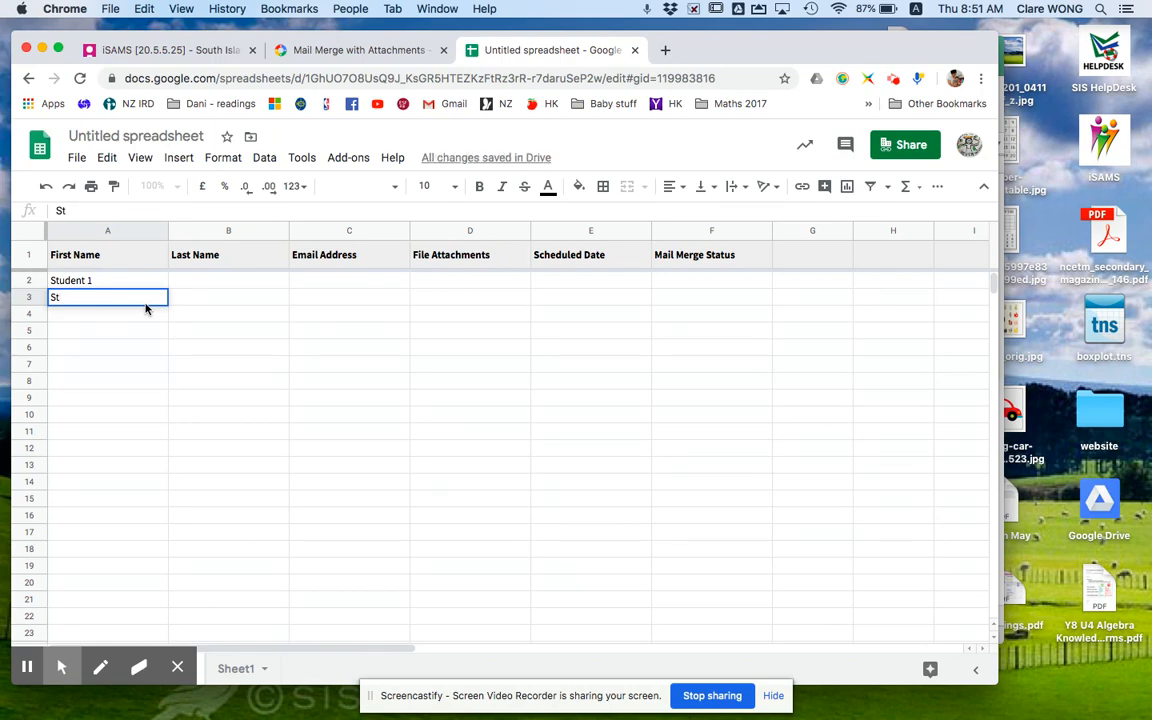
text(2)
key(Return)
text(St 3)
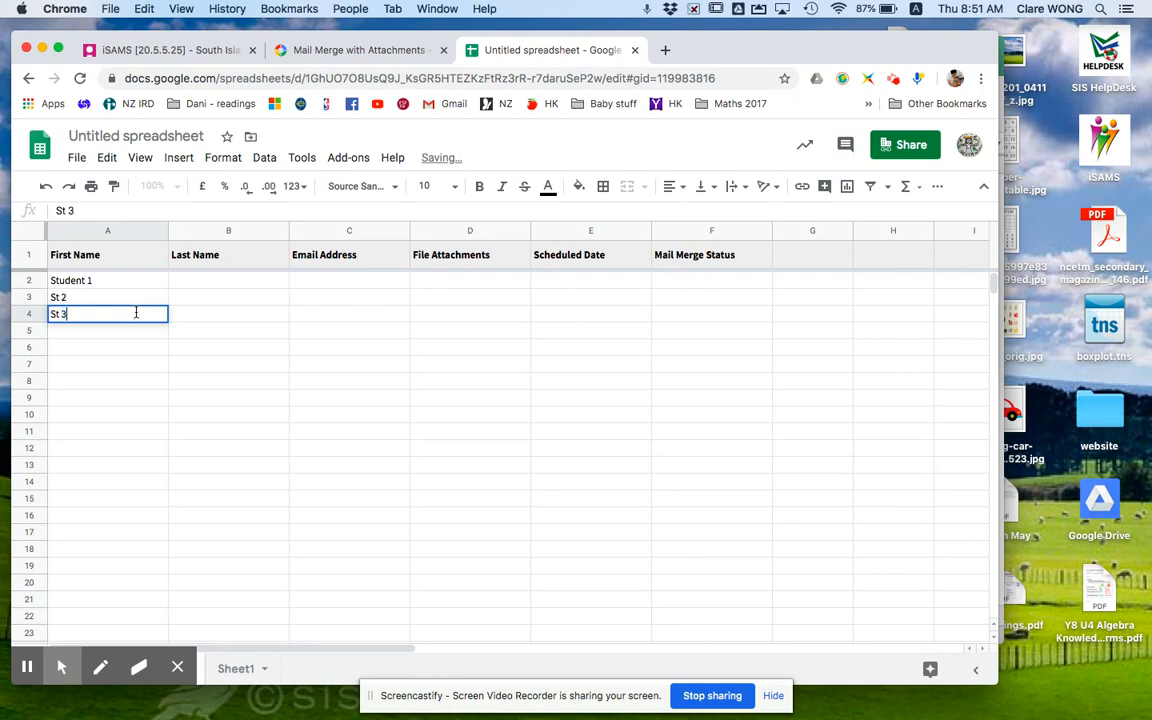
key(Return)
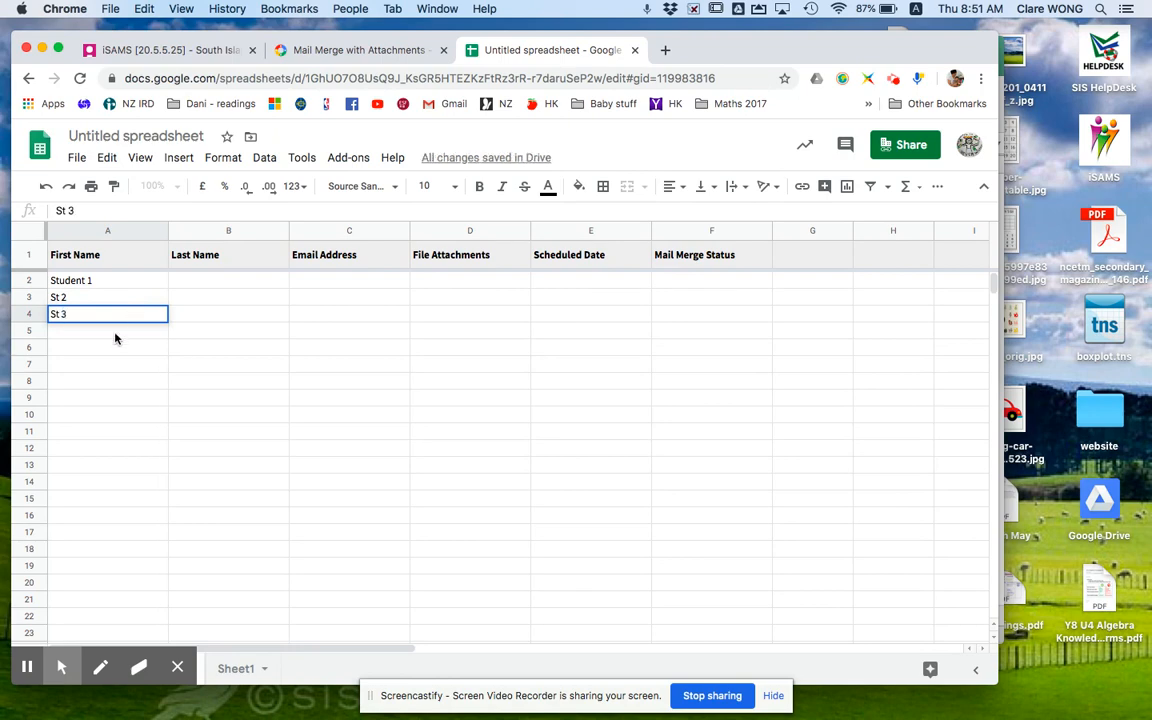
text(St)
text(4)
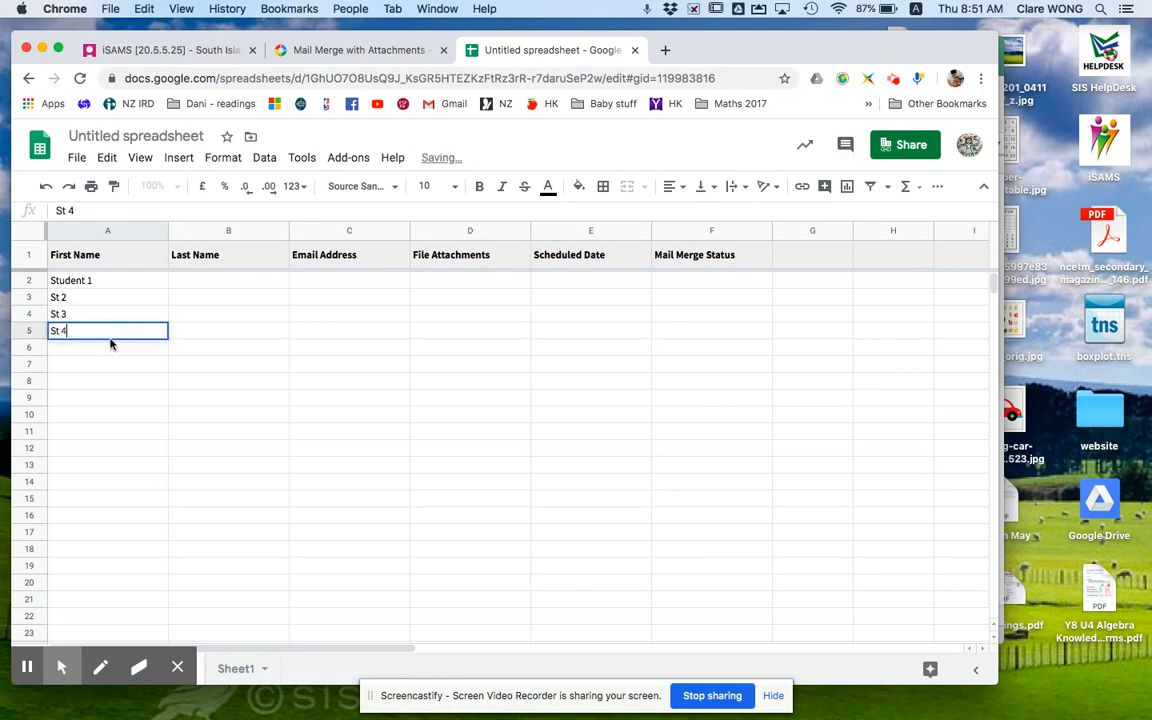
key(Return)
text(St)
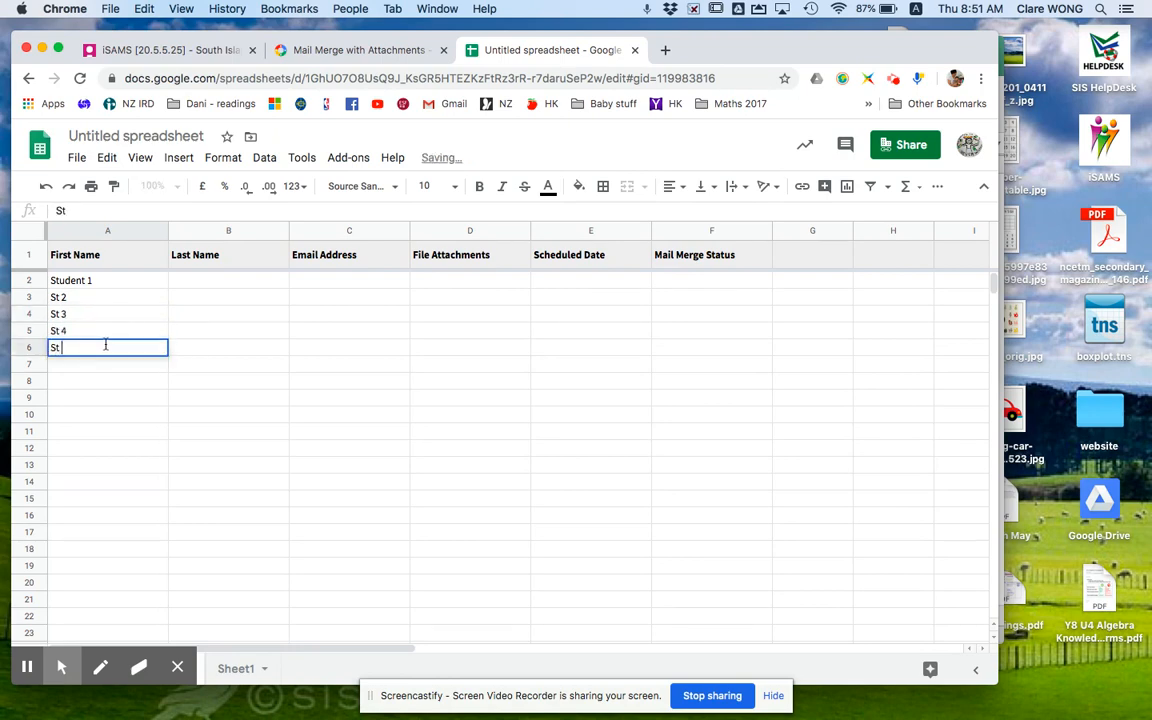
text( 5)
key(Return)
Enter a sample email address for Student 1 in the Email Address column.
click(324, 290)
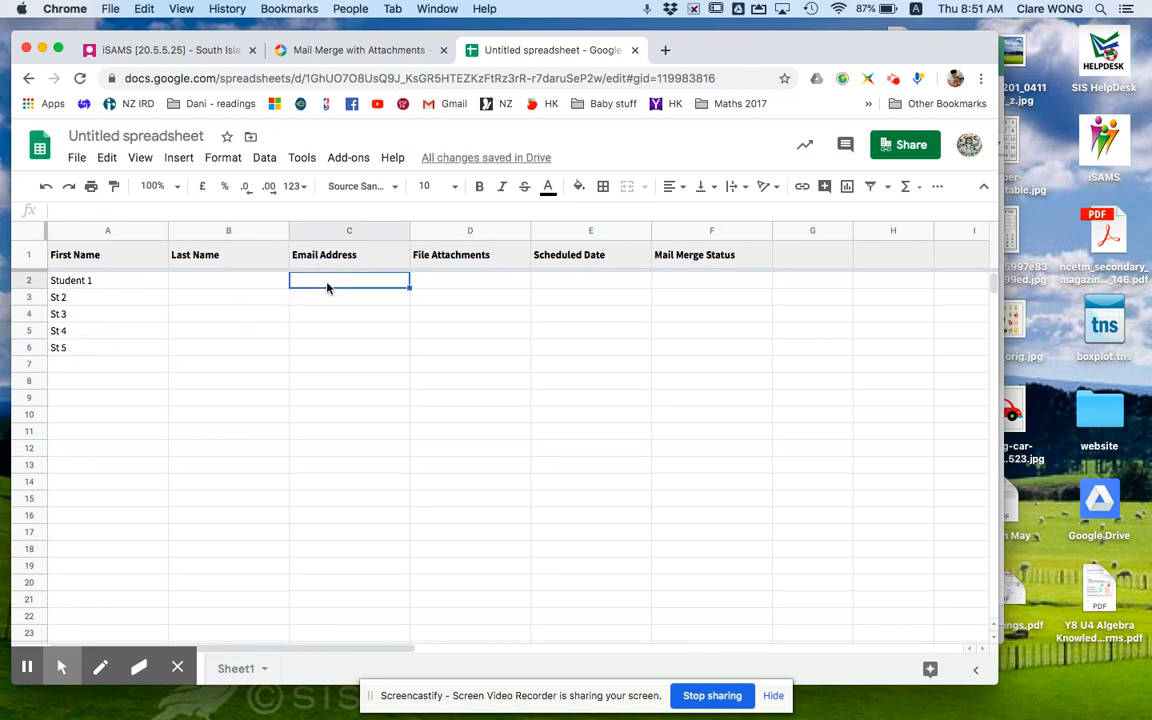
text(s1)
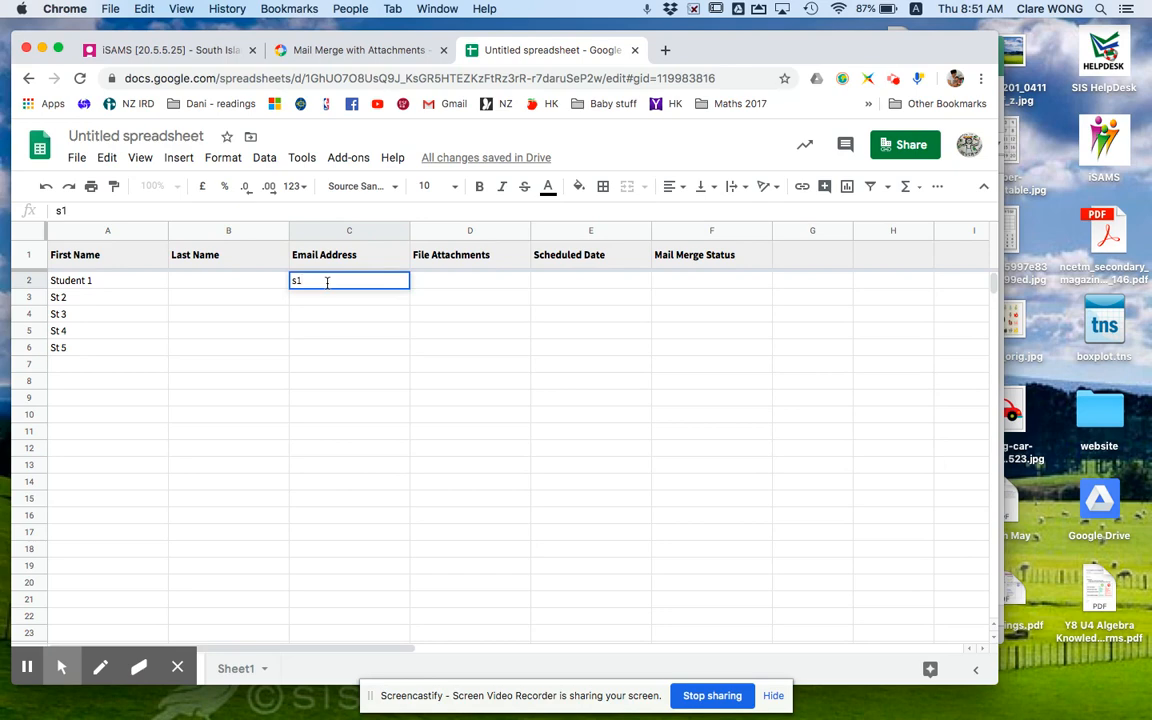
text(@example.com)
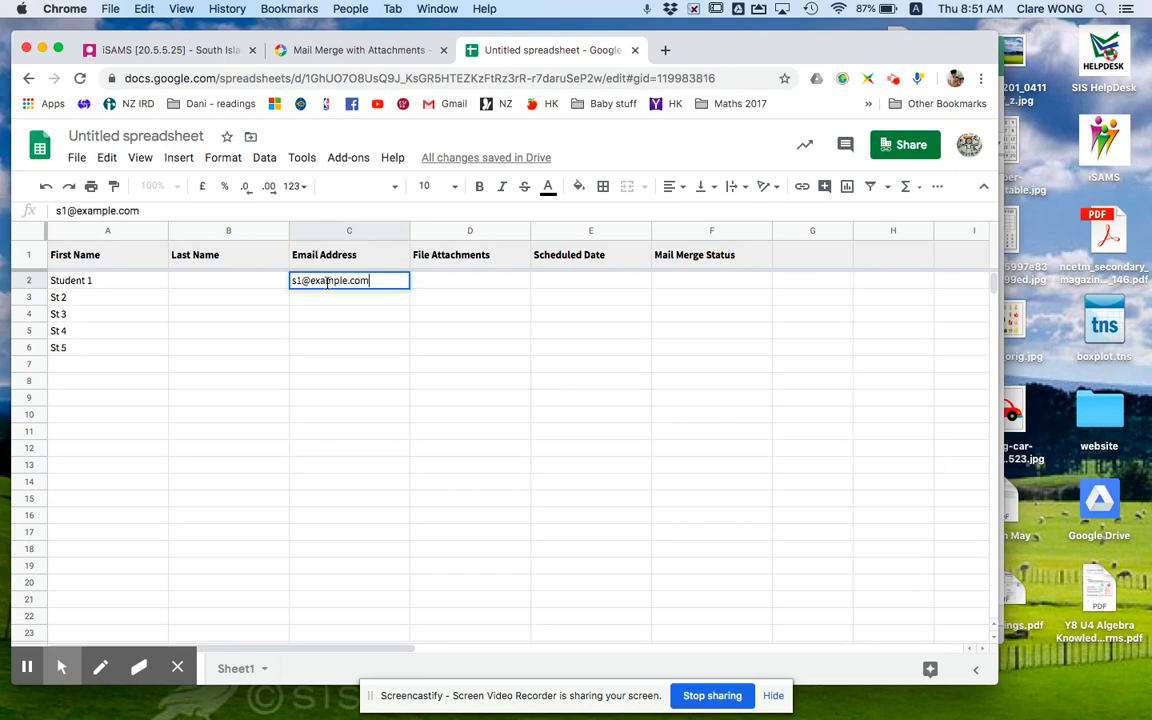
click(475, 343)
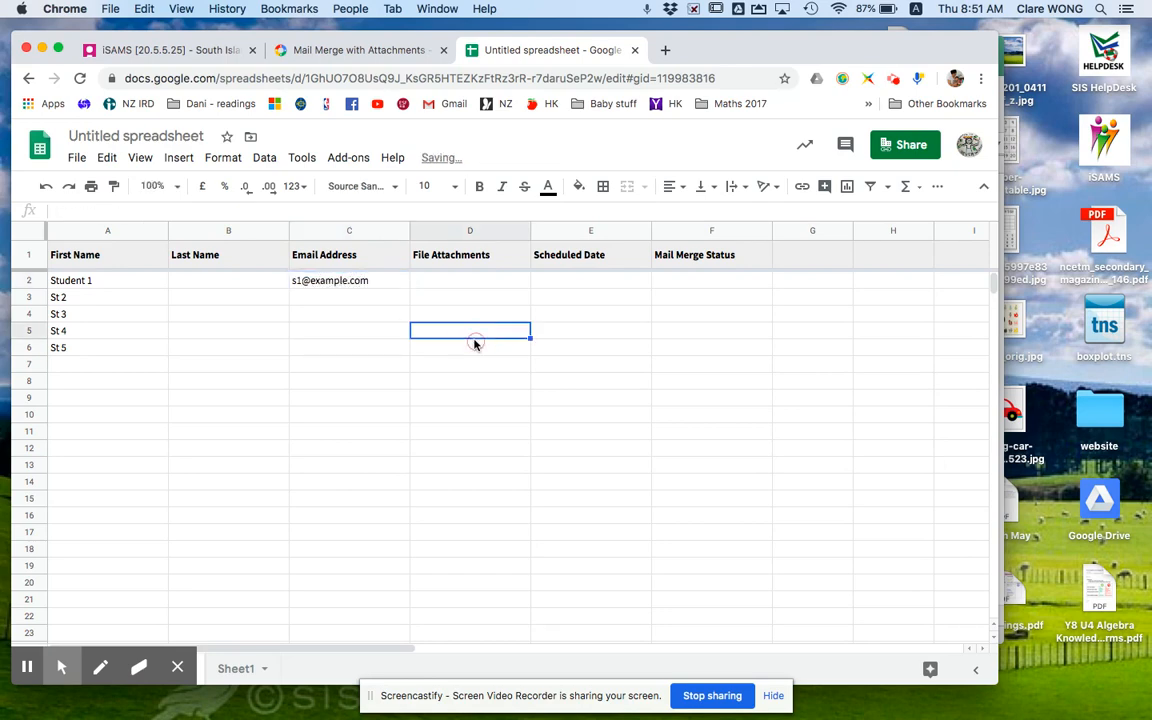
Try to list the files of a Google Drive folder as attachments for the merge sheet.
click(477, 286)
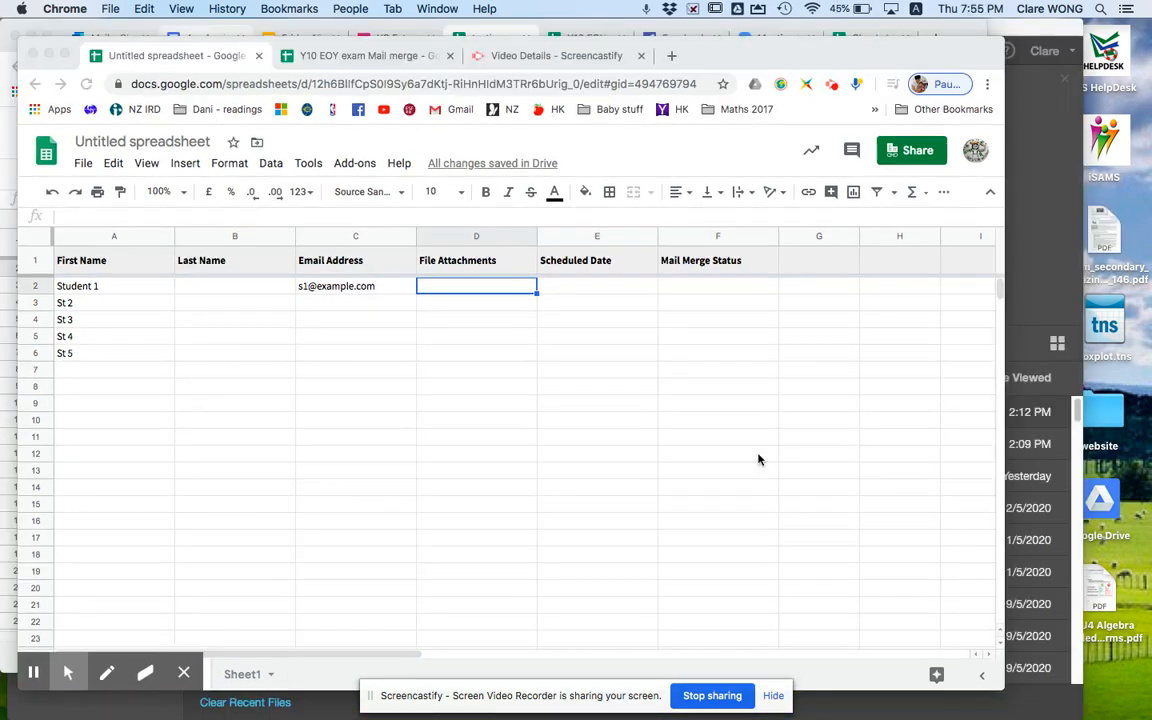
click(352, 163)
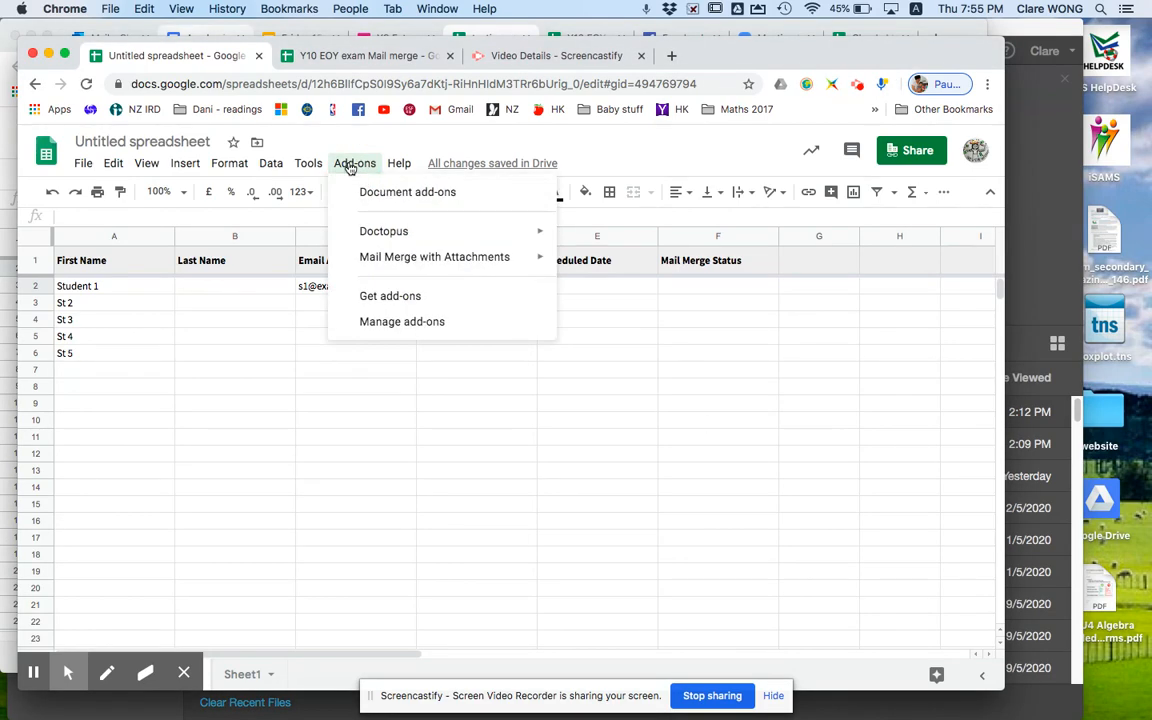
mouse_move(375, 255)
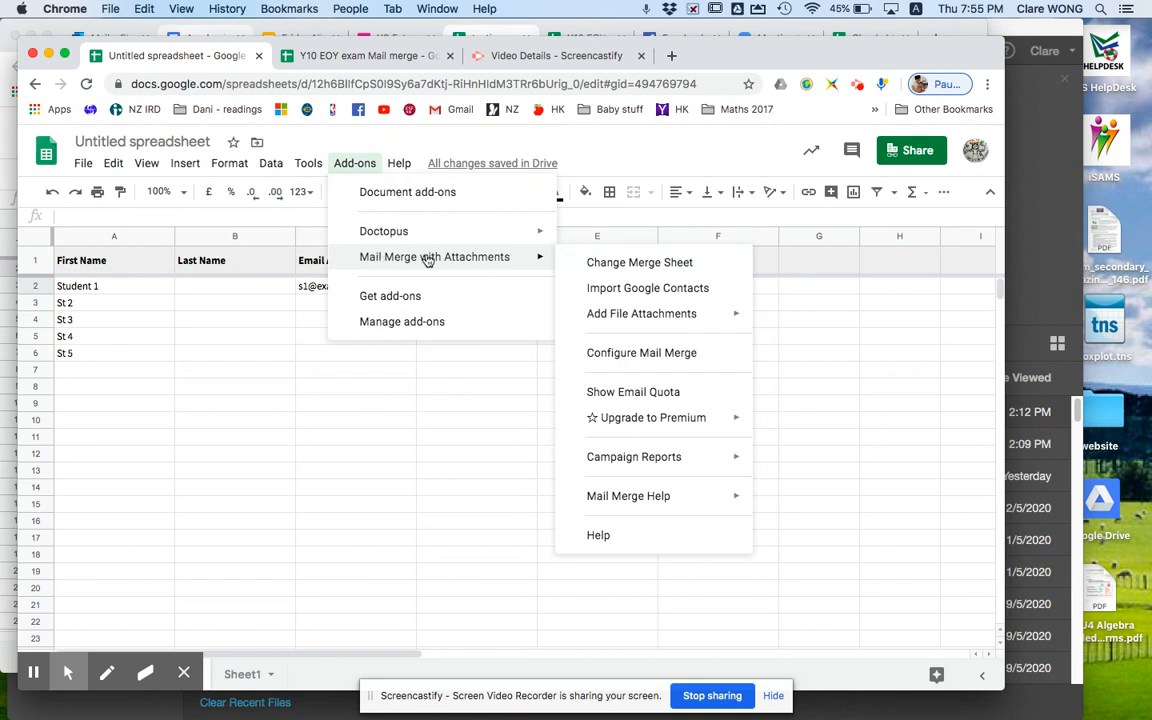
mouse_move(617, 318)
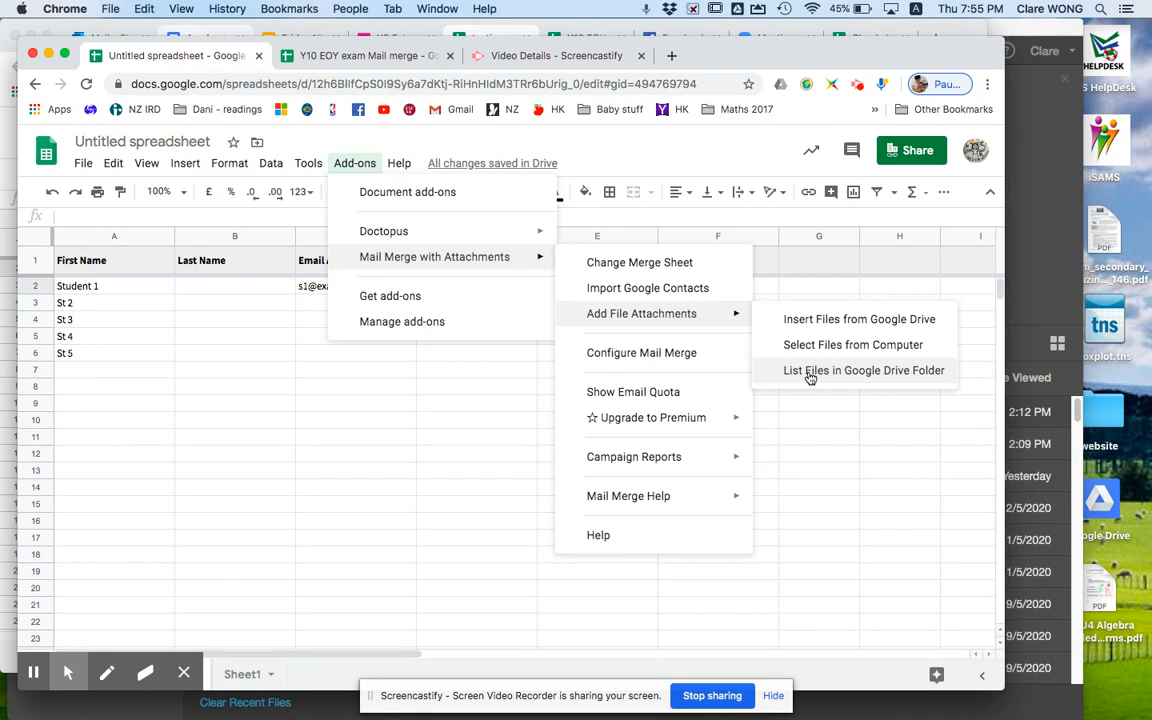
click(810, 372)
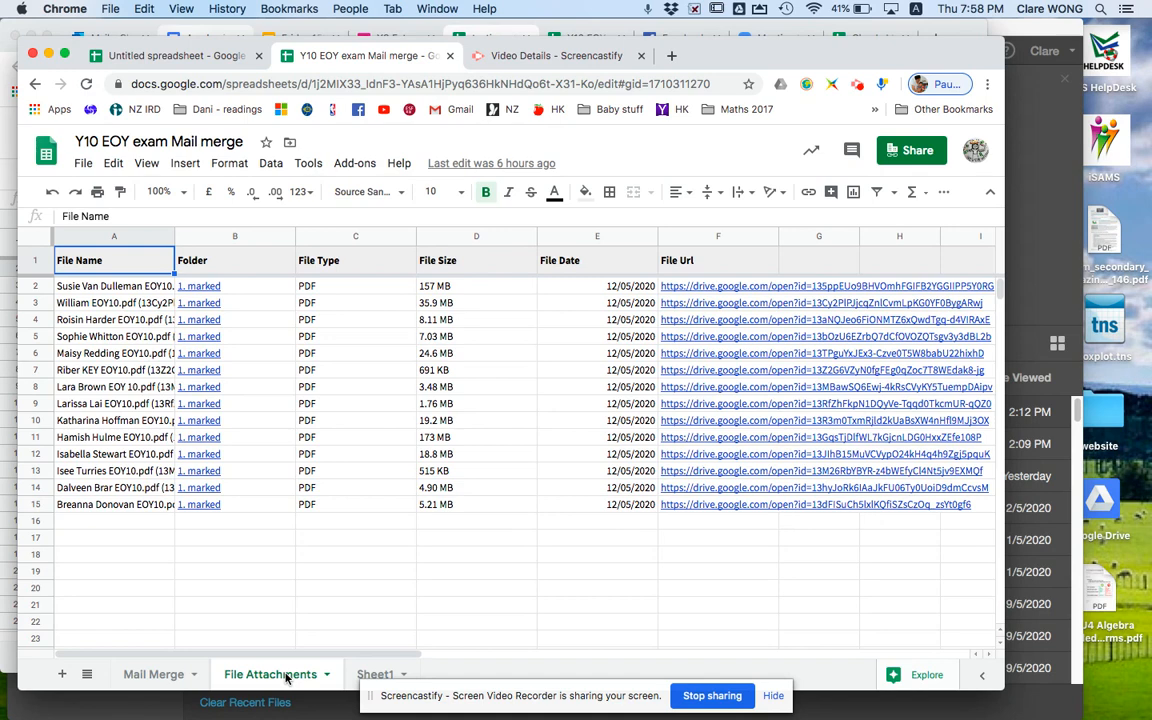
Inspect the Mail Merge sheet of the Y10 EOY exam Mail merge spreadsheet and the attachment choices for its first student.
click(148, 675)
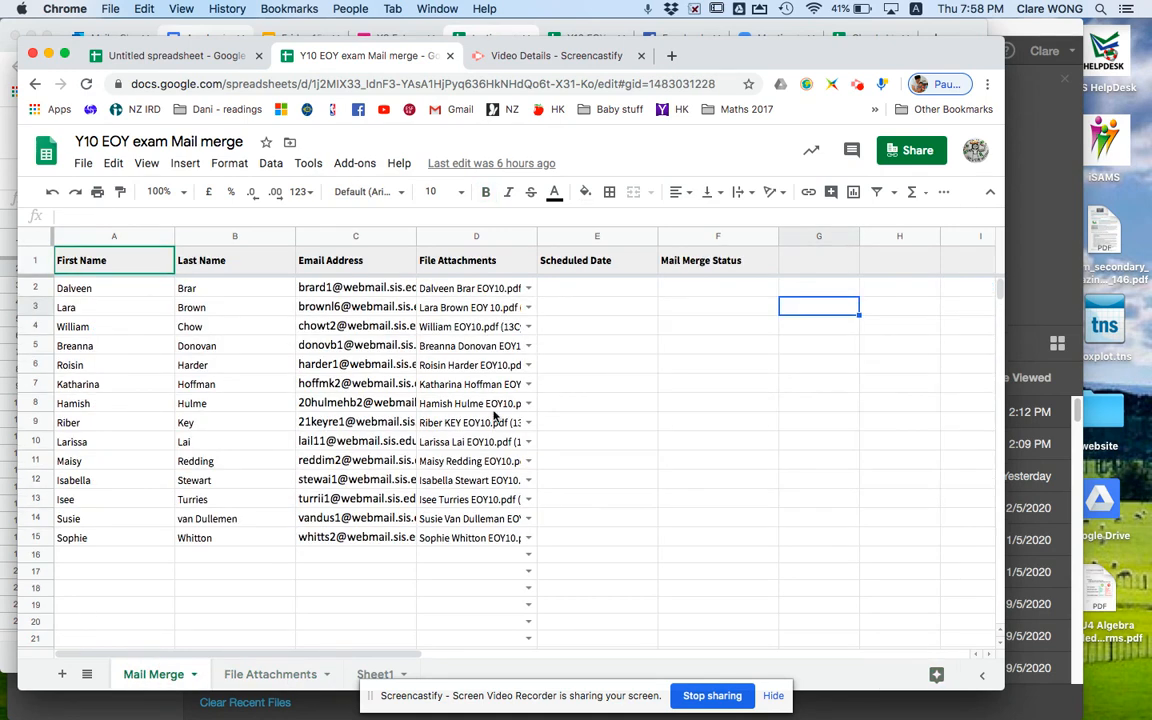
click(528, 288)
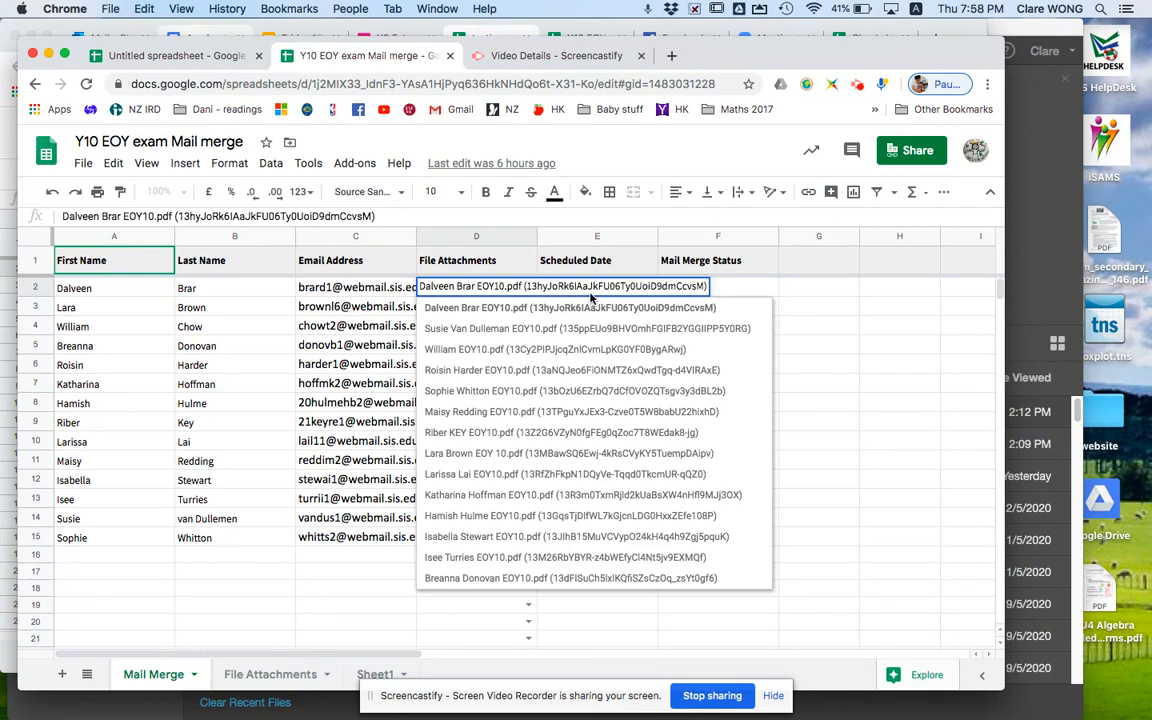
click(839, 294)
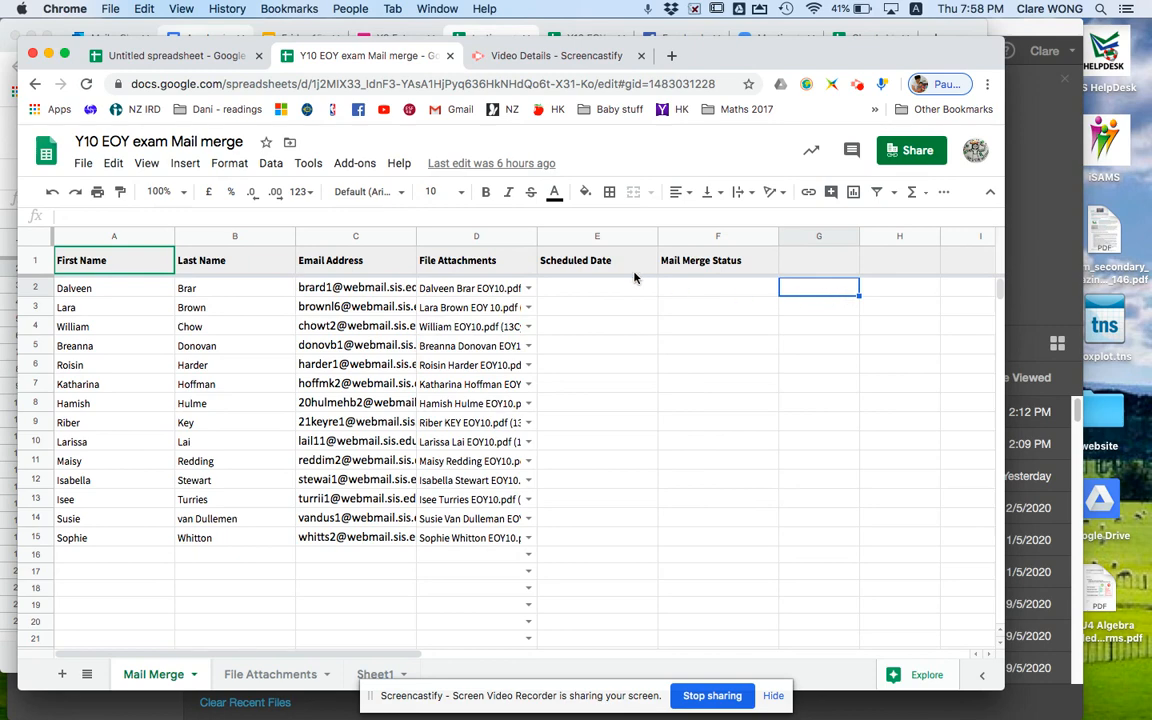
In the untitled spreadsheet, attach Student 1.pdf from the Google Drive folder "0. U4 Marked pdf" to Student 1's row.
click(201, 57)
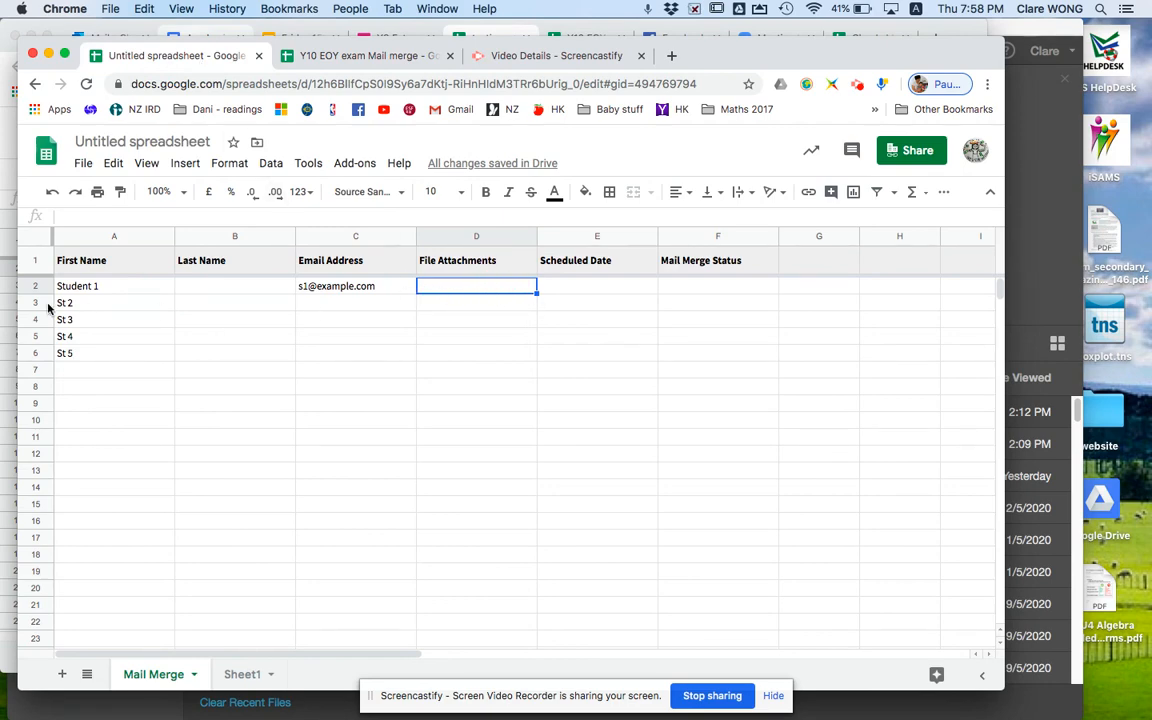
click(357, 164)
mouse_move(403, 262)
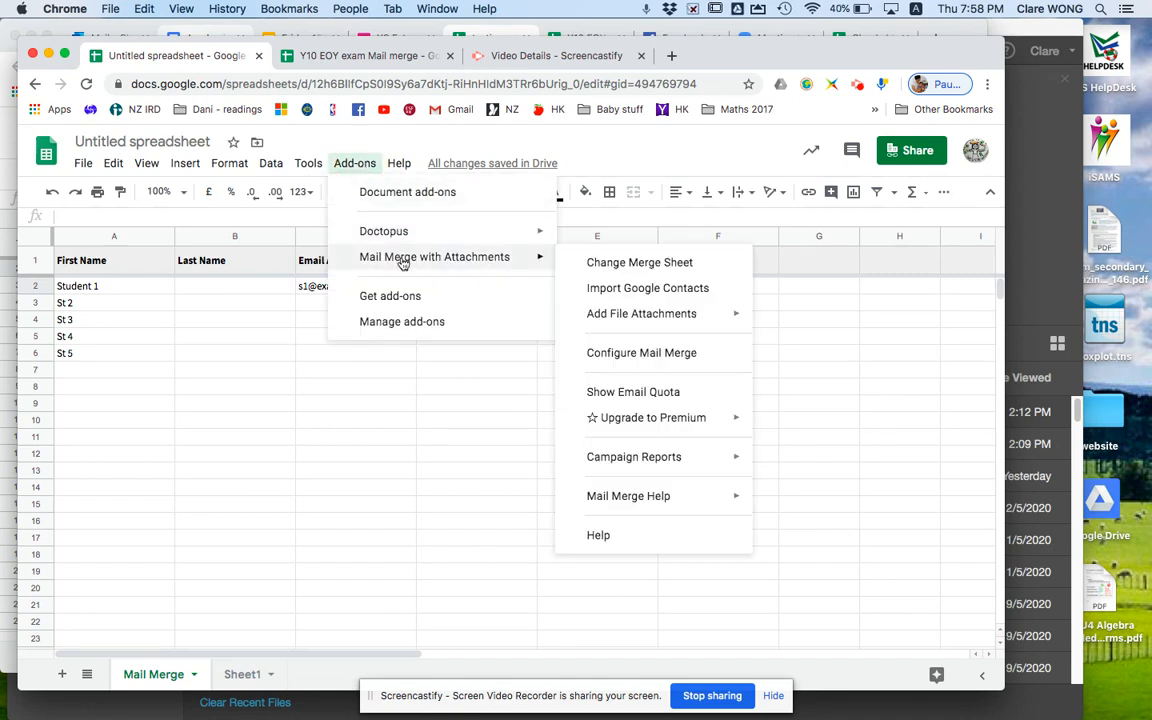
mouse_move(604, 313)
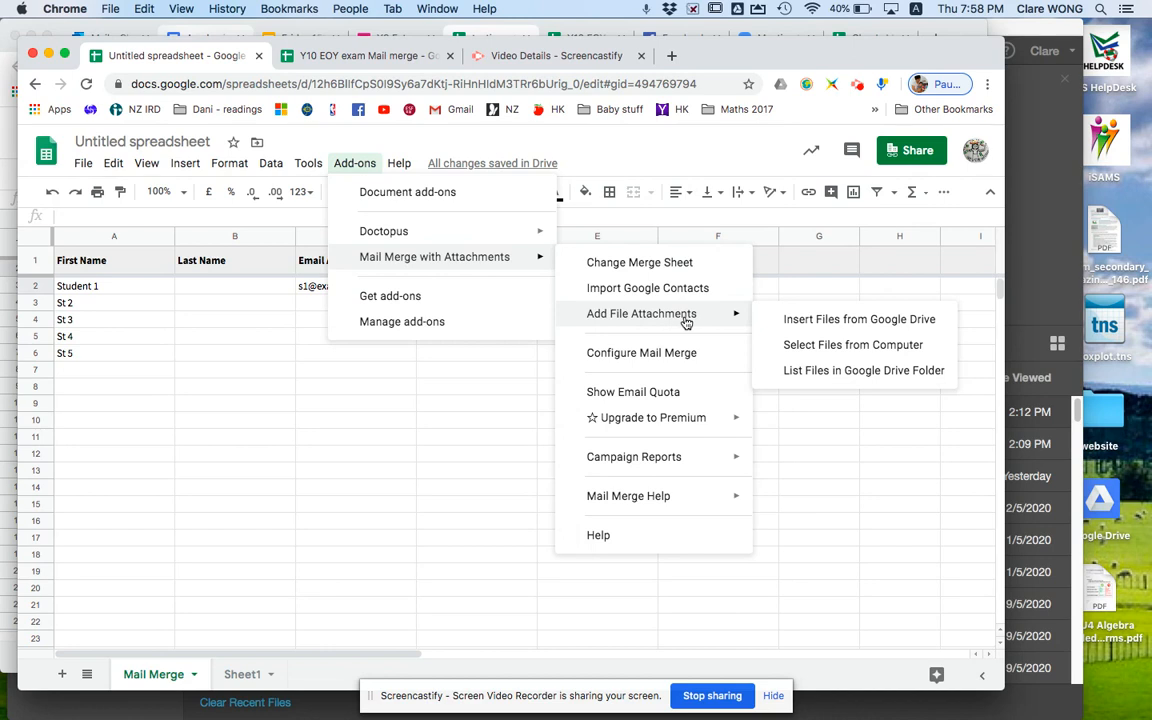
click(828, 322)
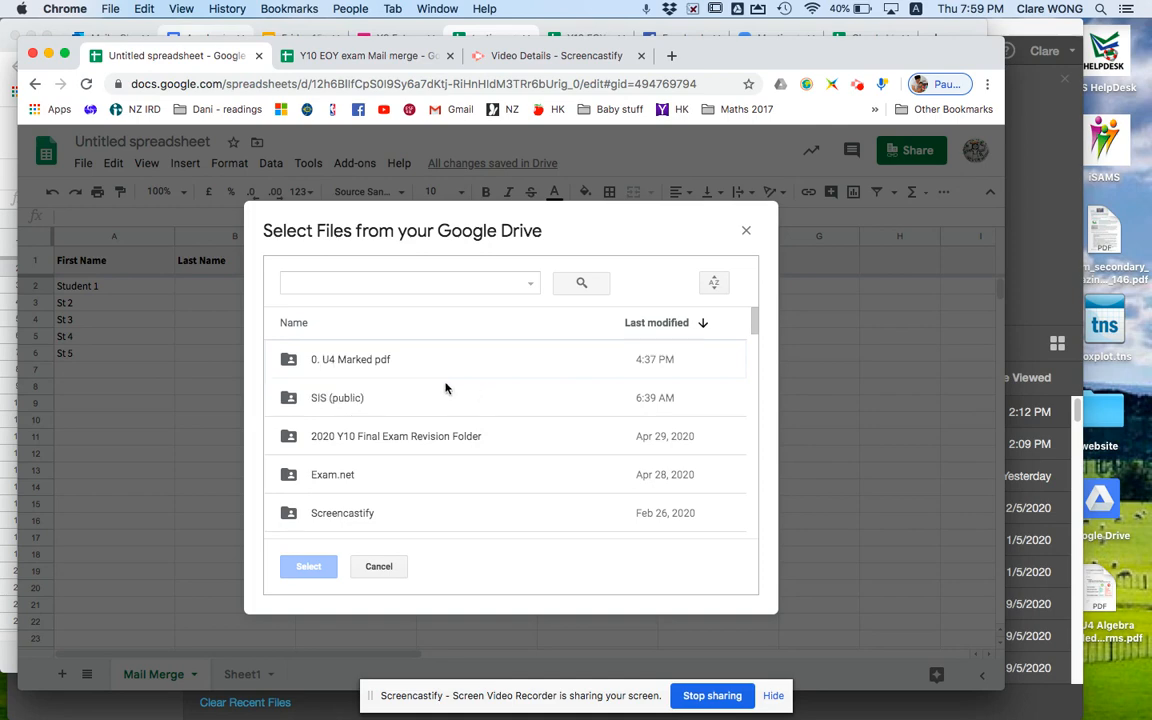
double_click(349, 363)
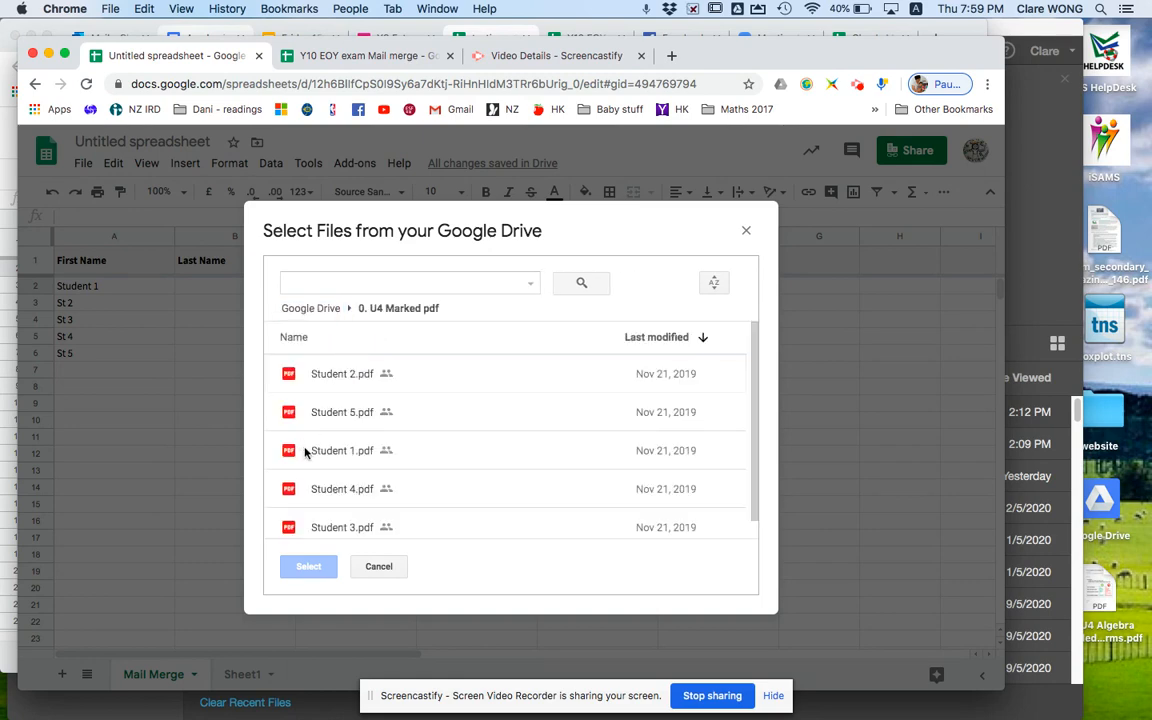
click(307, 451)
click(304, 568)
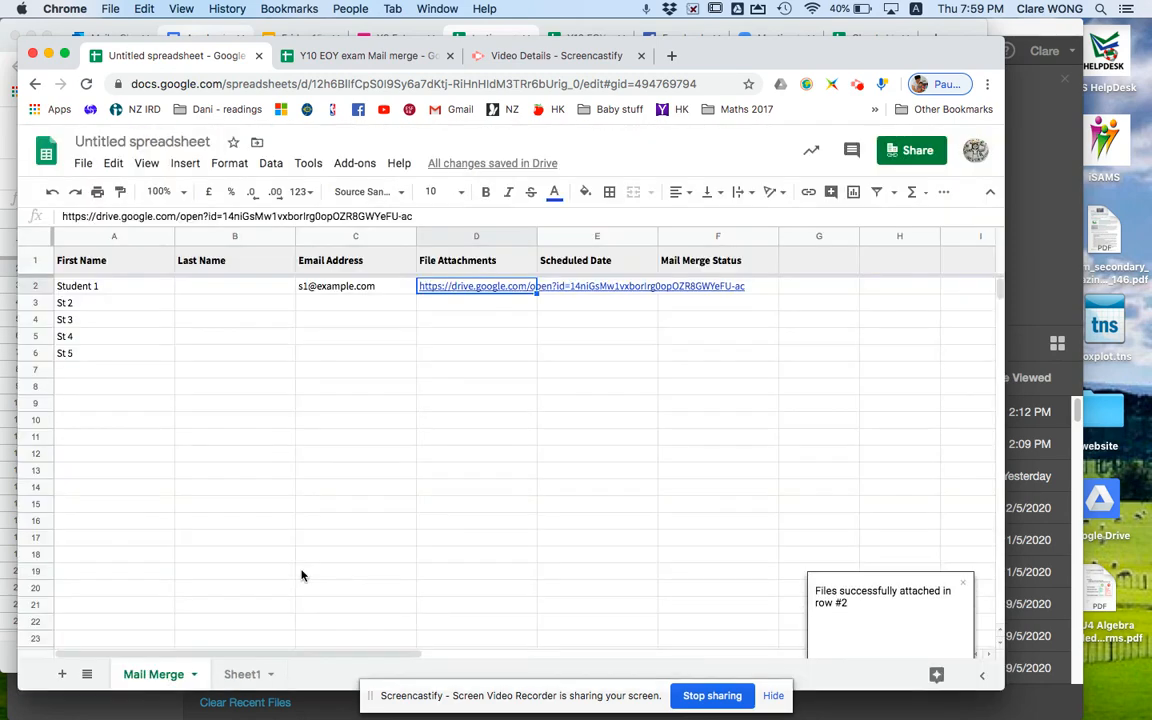
Attach Student 2.pdf from the Google Drive folder "0. U4 Marked pdf" to the St 2 row.
click(460, 308)
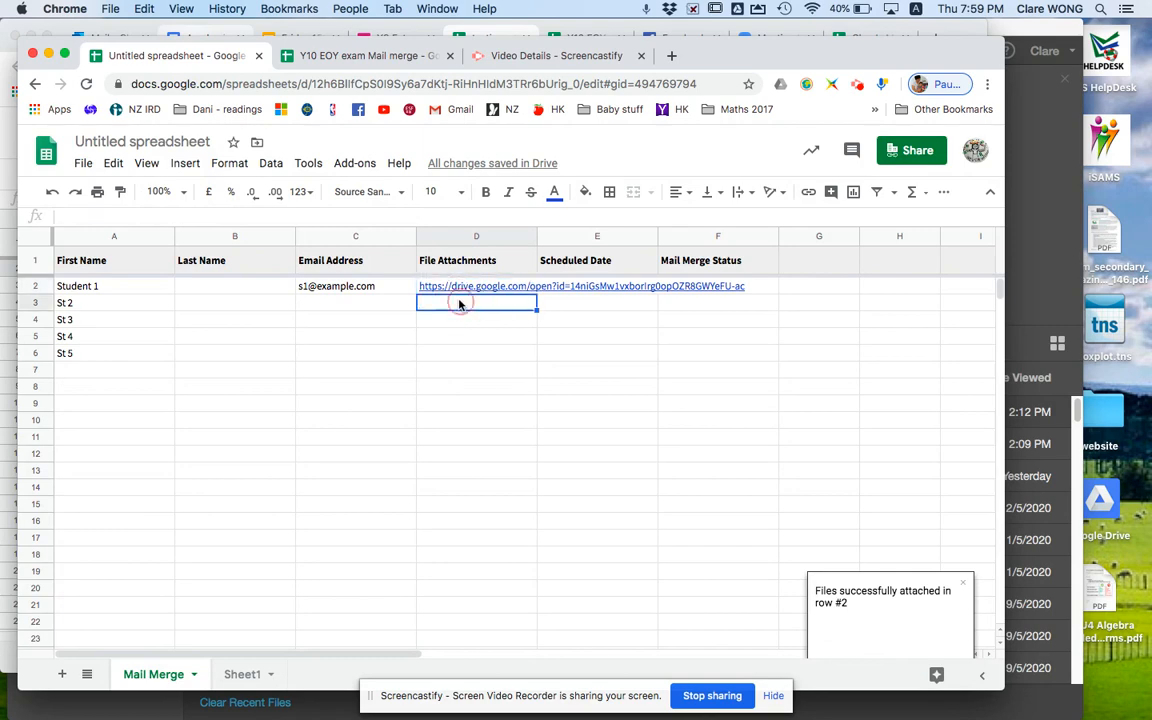
click(364, 164)
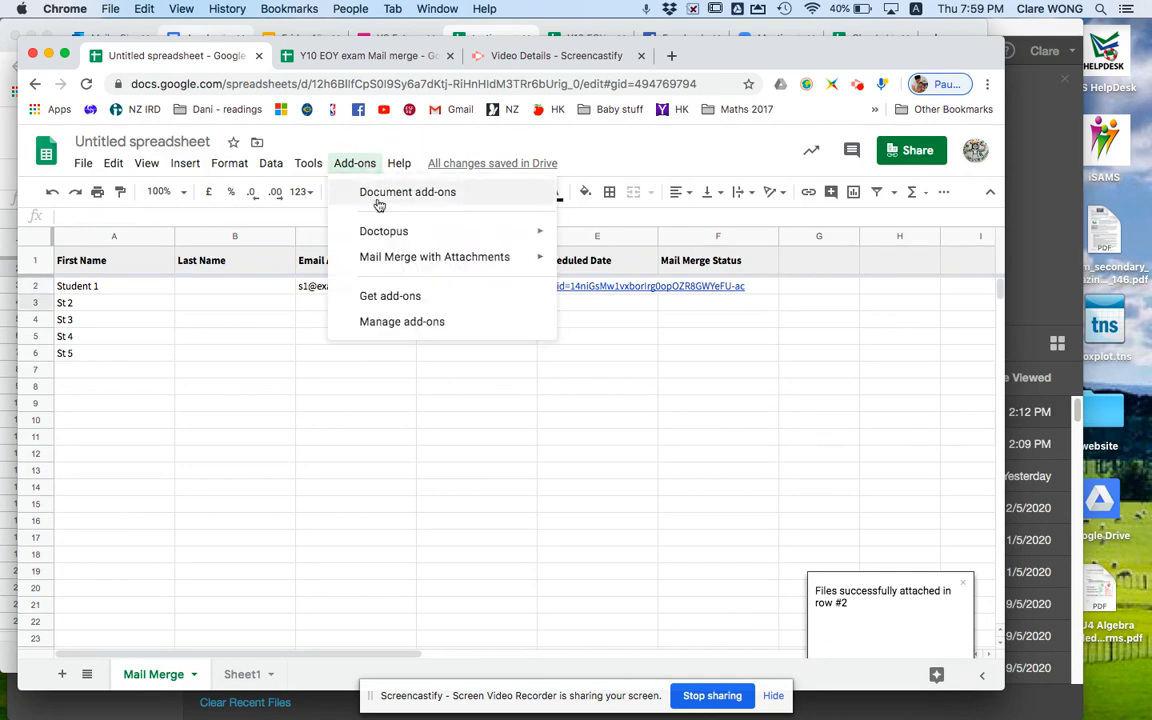
mouse_move(527, 256)
mouse_move(643, 314)
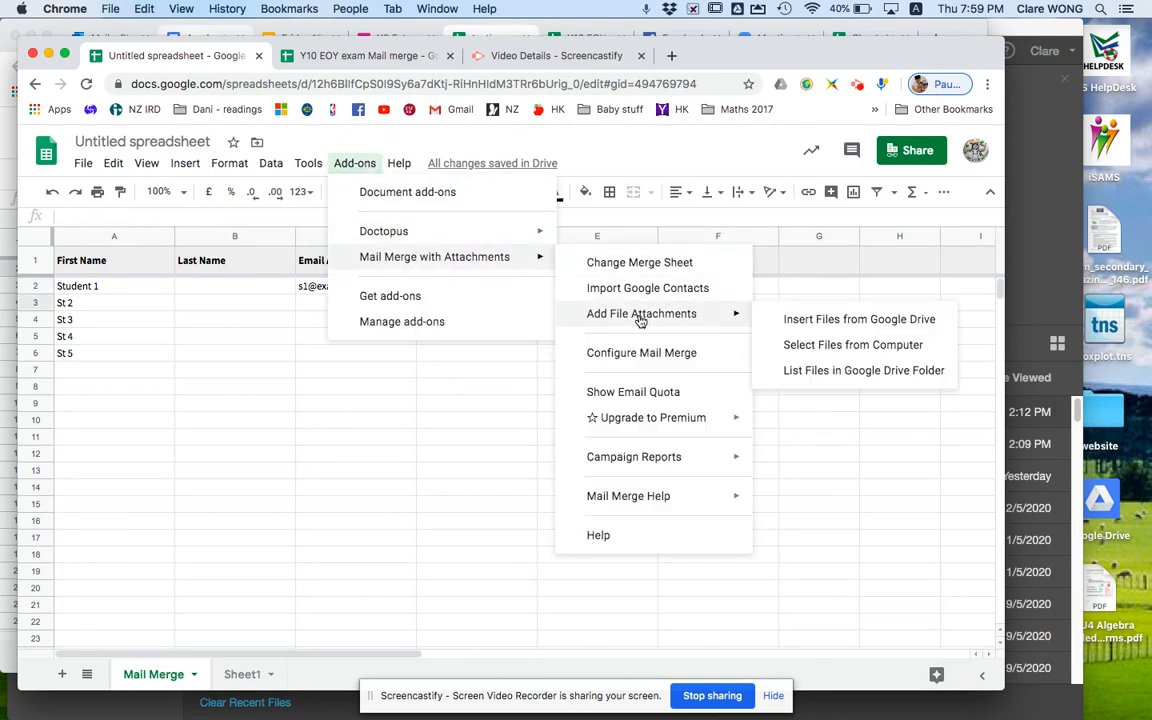
click(778, 316)
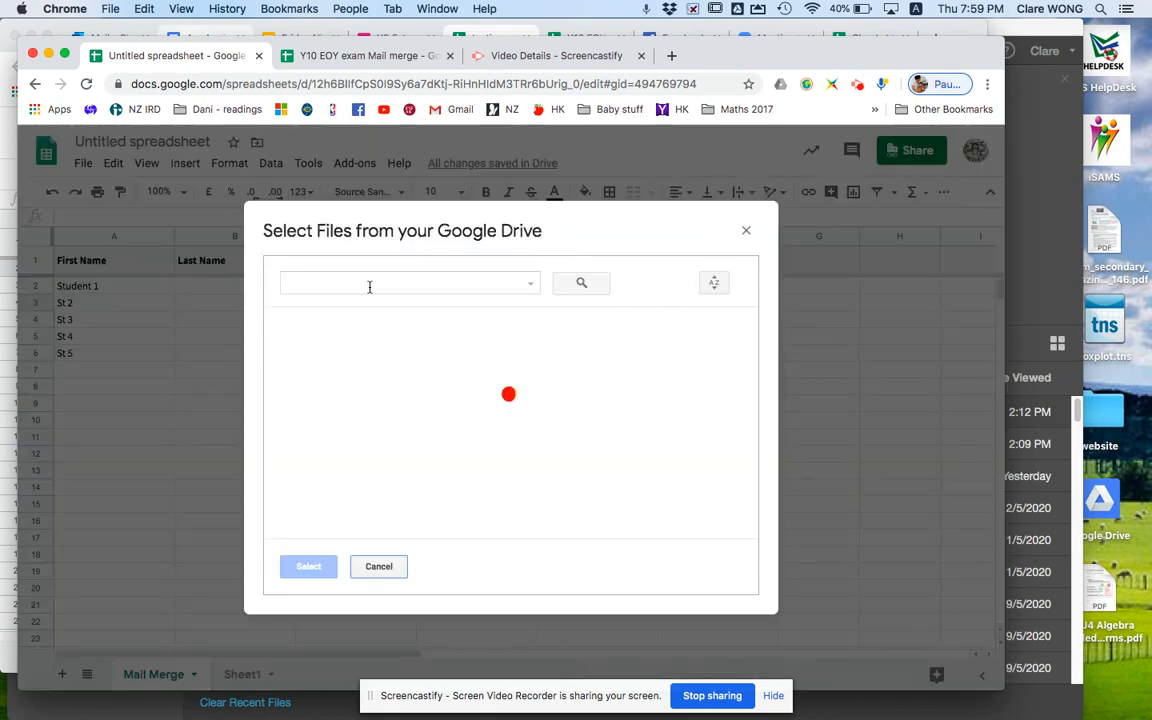
double_click(360, 358)
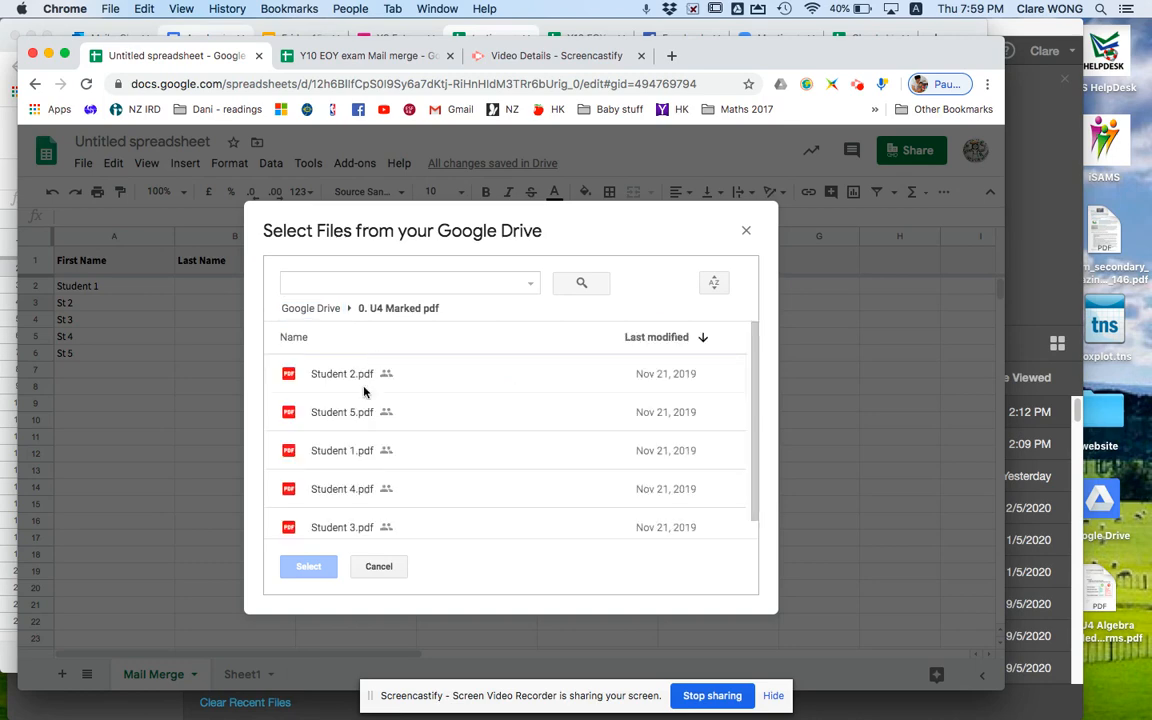
click(360, 374)
click(310, 566)
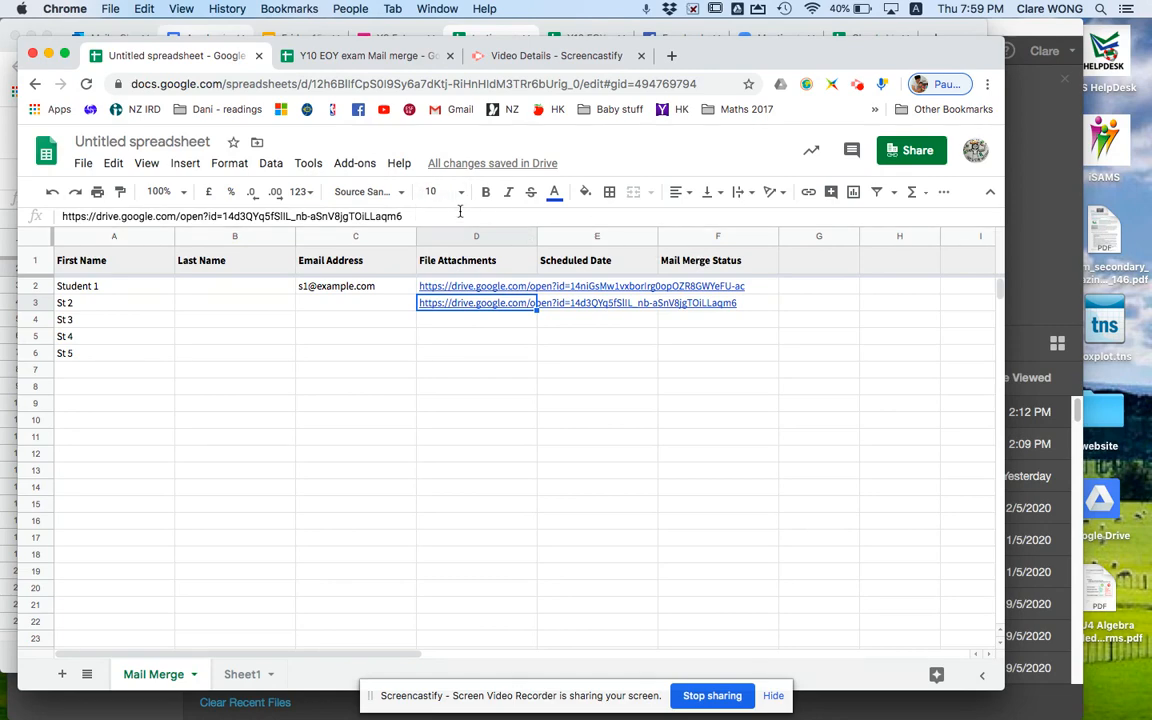
Open the mail merge configuration for the Mail Merge sheet and enter the teacher's title and surname as the sender's name.
click(360, 167)
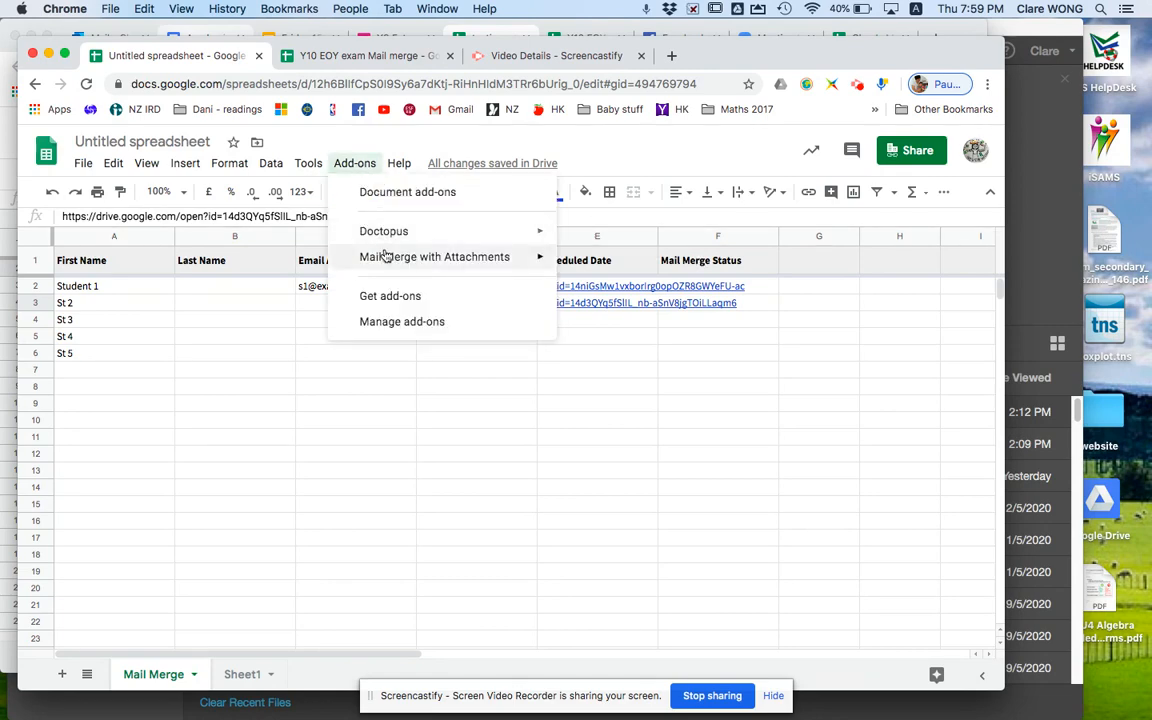
mouse_move(373, 257)
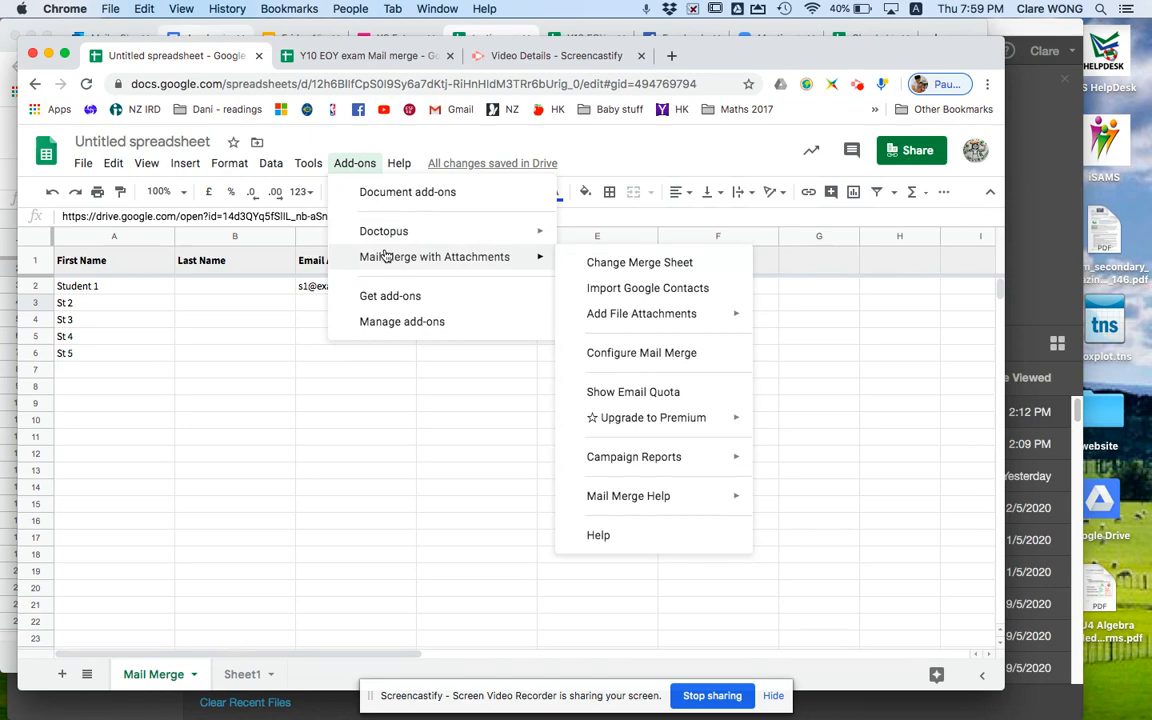
click(650, 355)
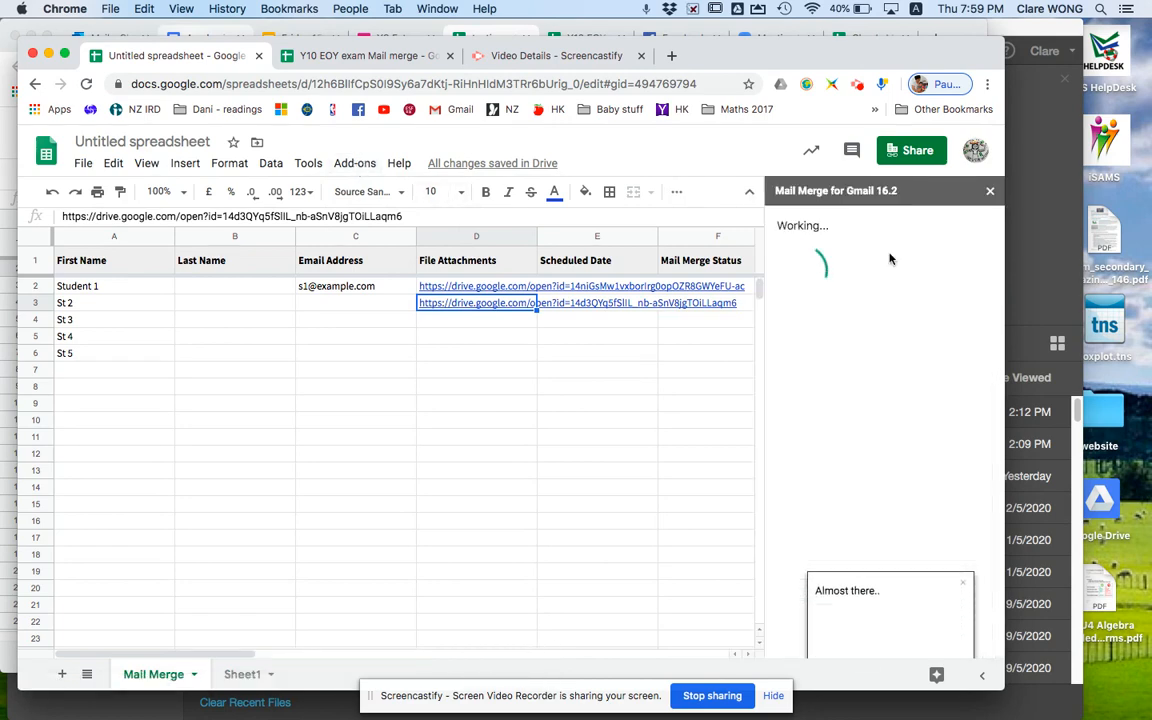
click(354, 163)
mouse_move(397, 252)
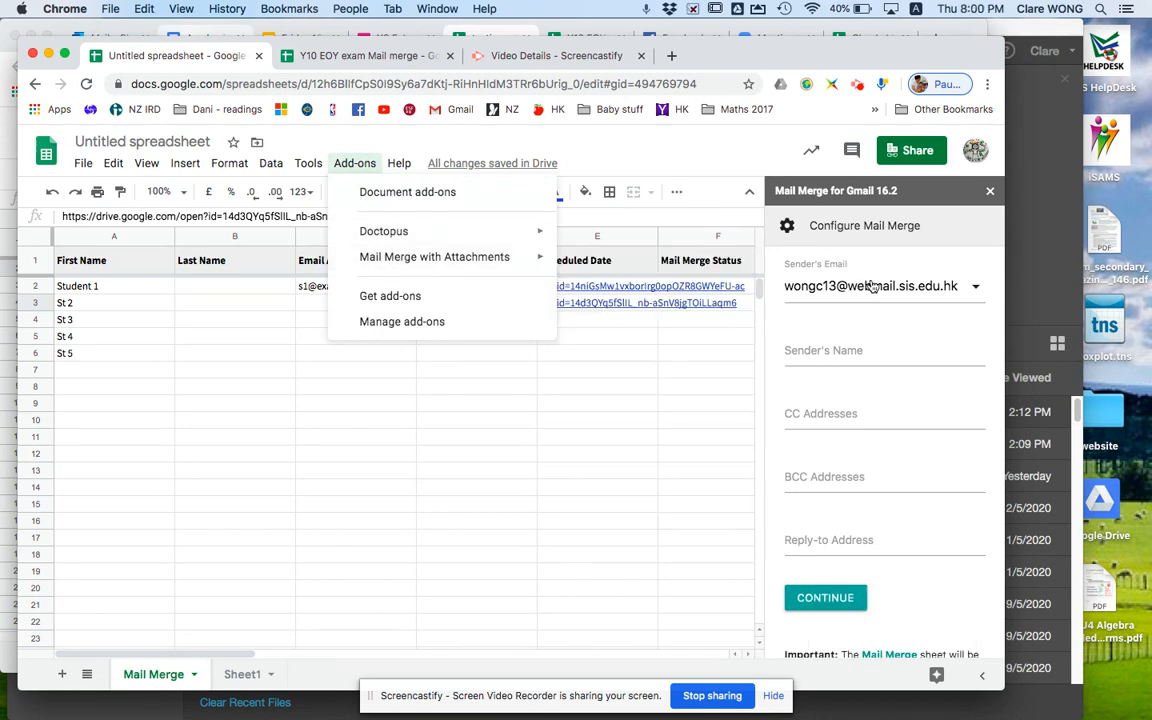
click(849, 348)
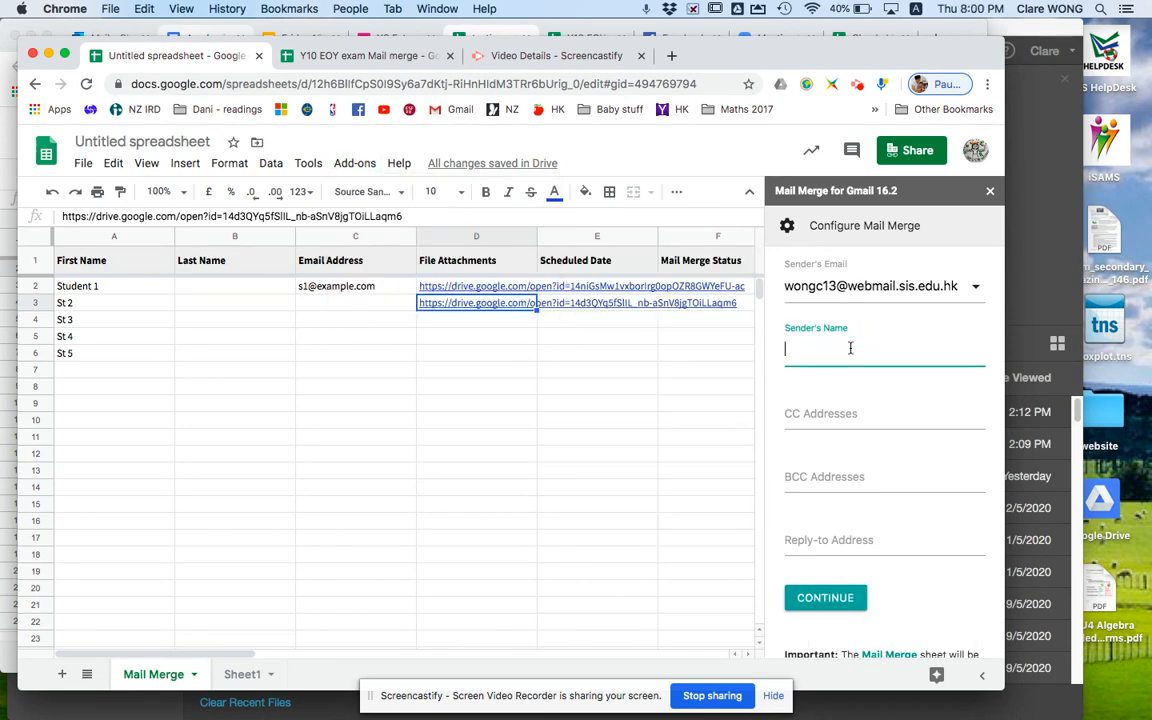
text(Mrs wong)
key(BackSpace)
key(BackSpace)
text(Wong)
Create an email template in the visual editor with the subject "Returning assessment".
scroll(860, 512, down, 2)
scroll(840, 490, down, 4)
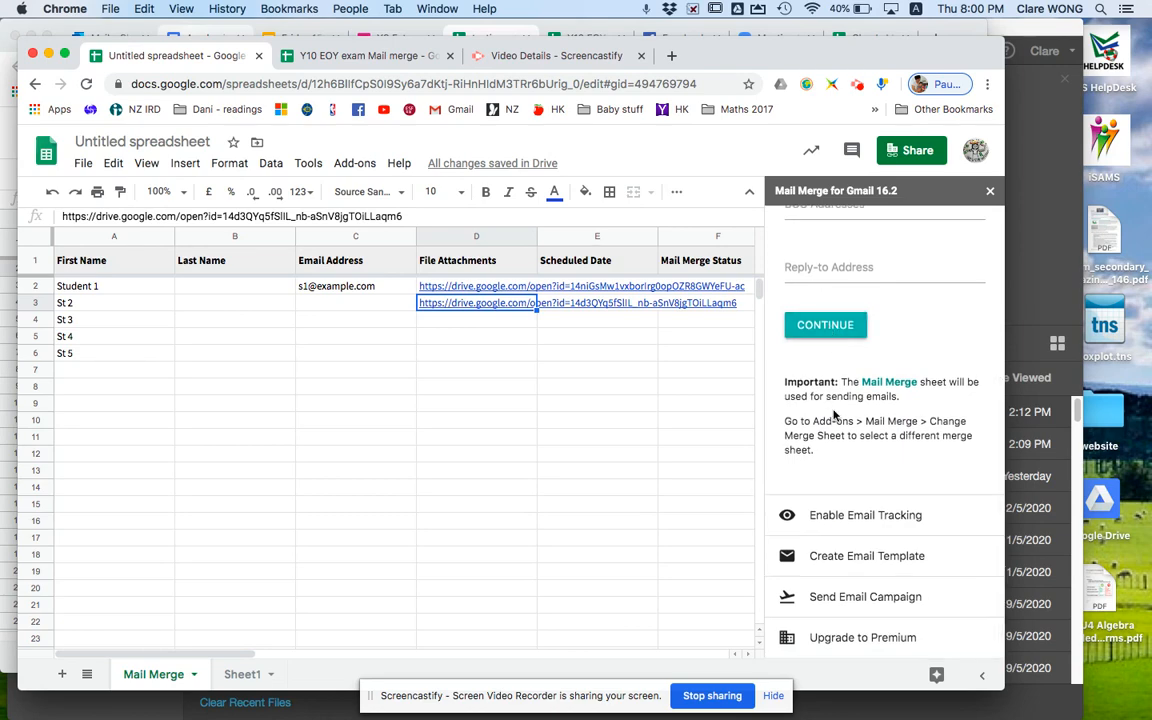
scroll(837, 490, down, 1)
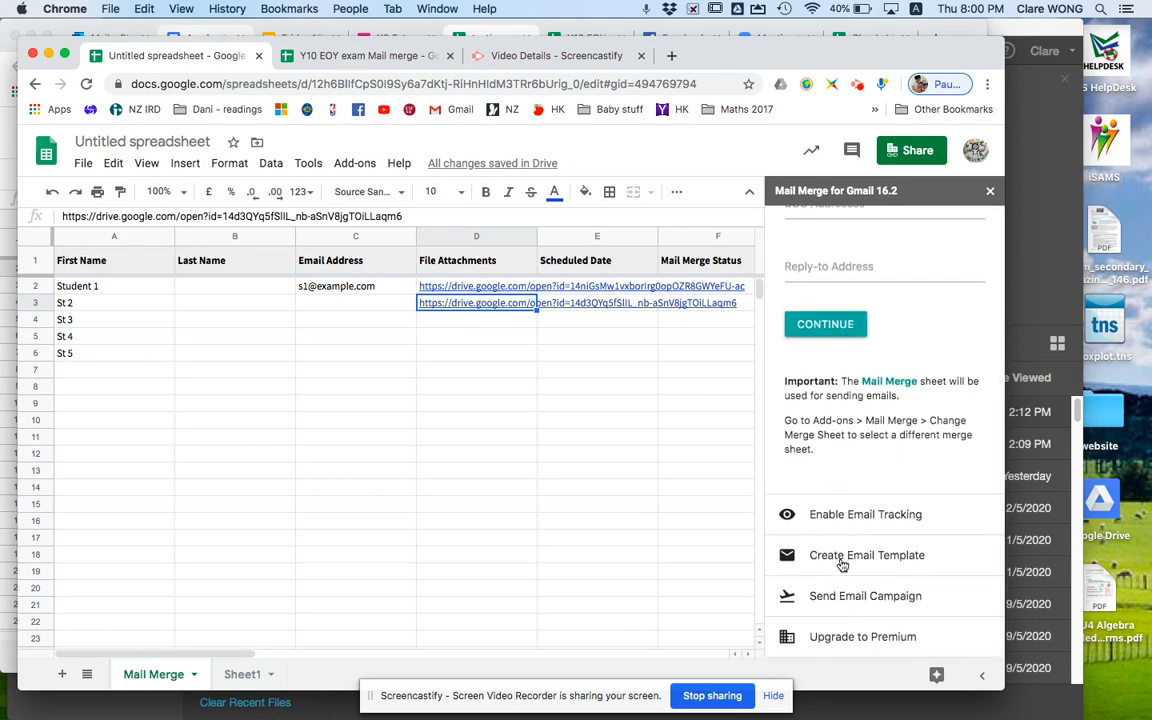
click(843, 558)
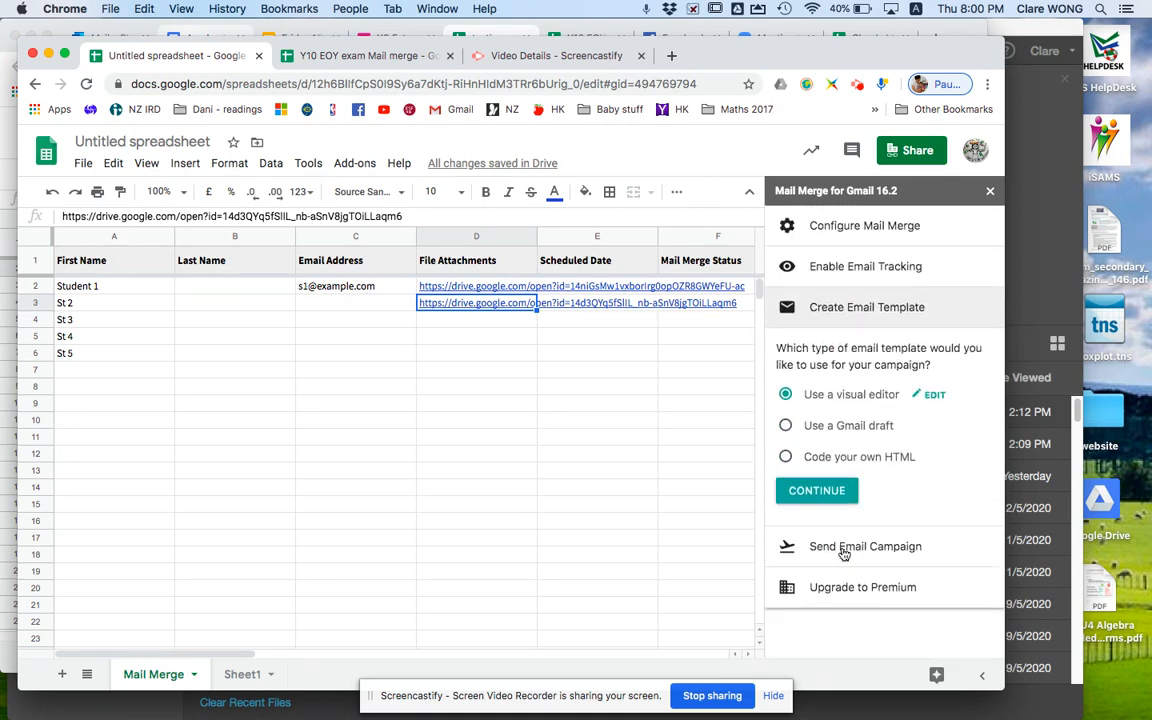
click(929, 396)
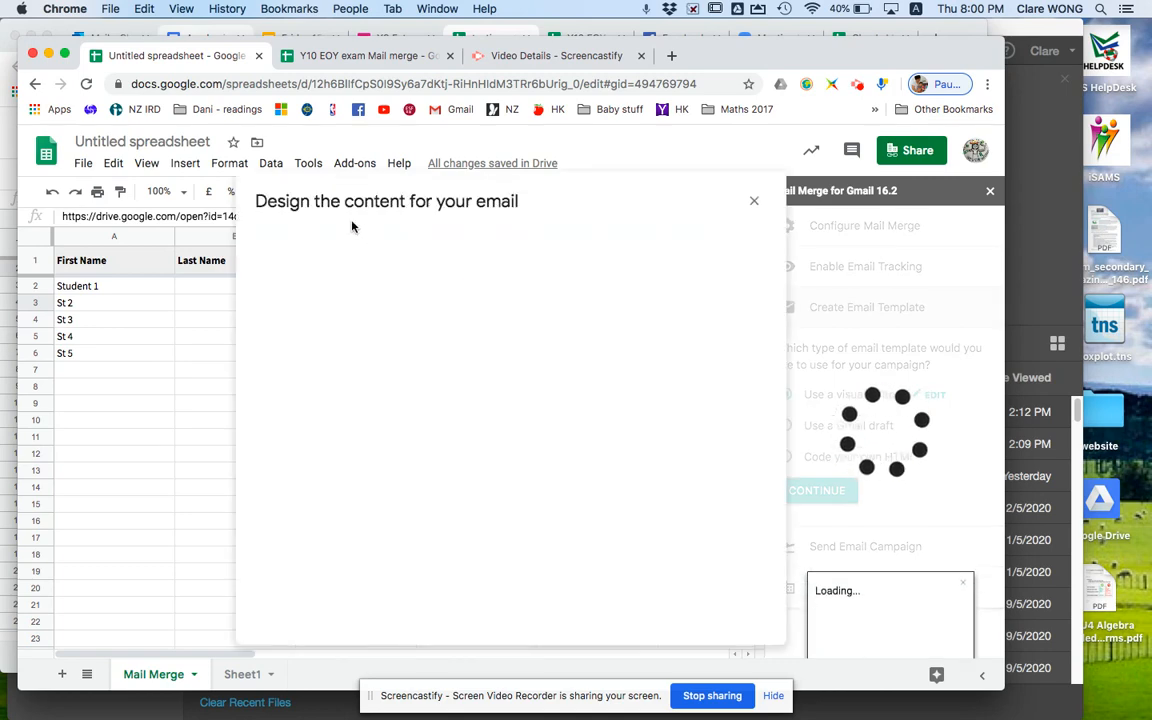
click(338, 250)
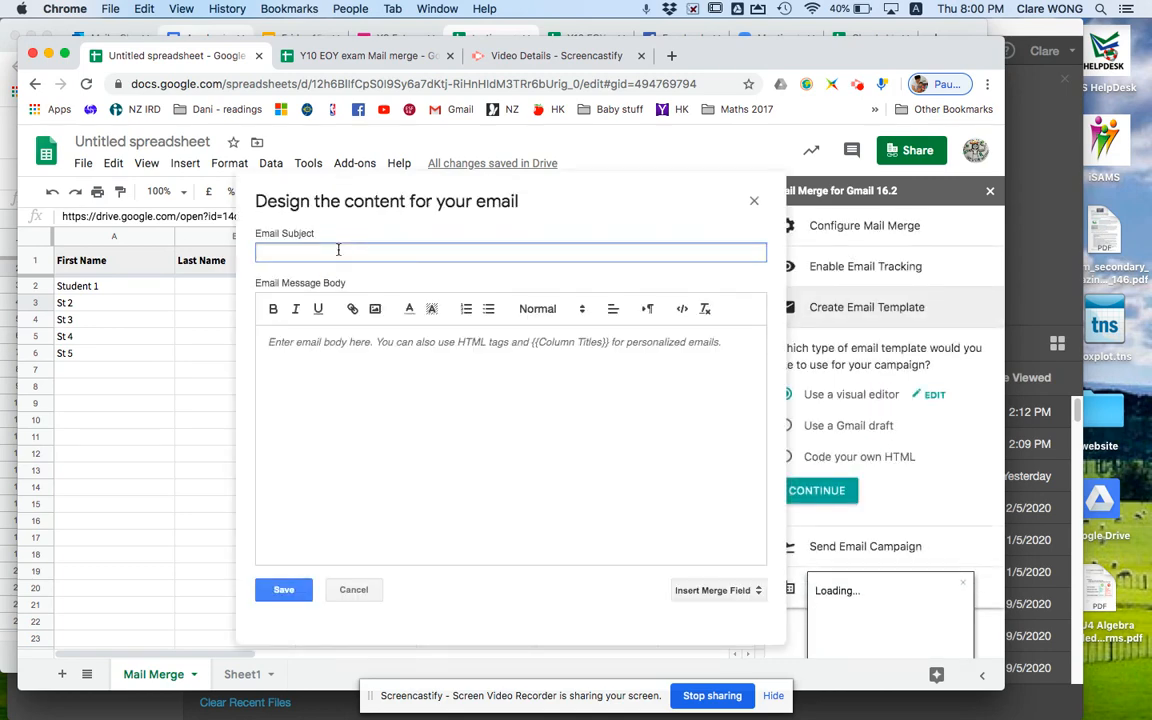
text(ss)
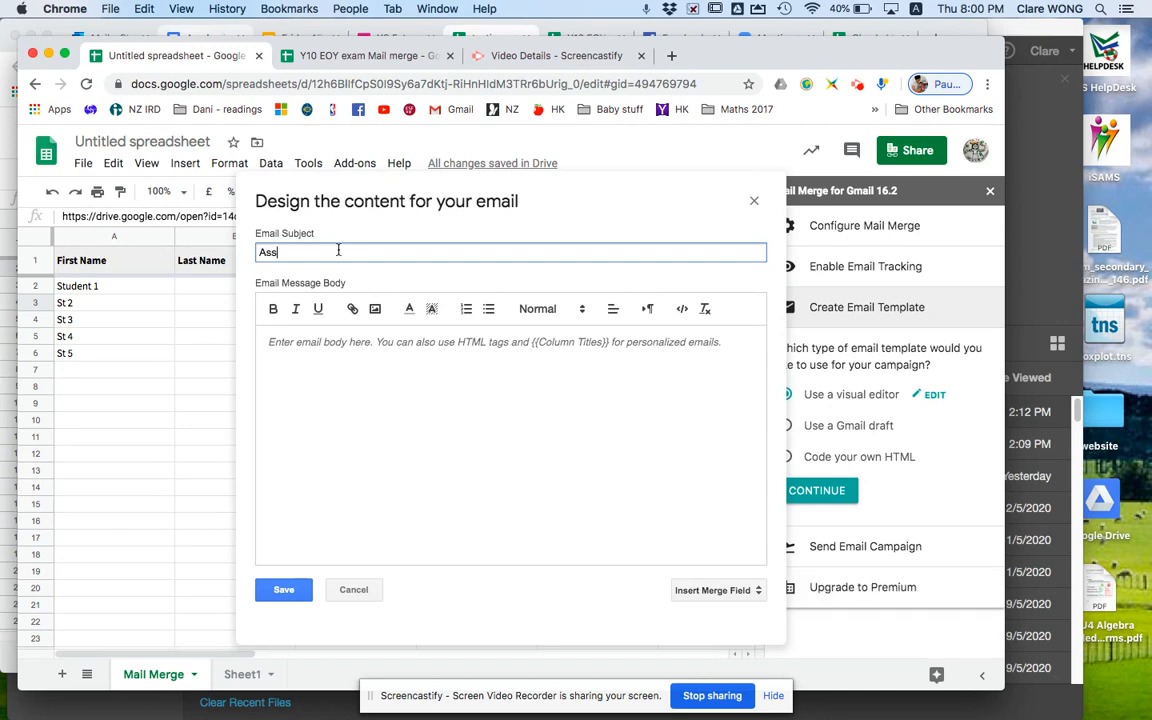
text(Returning assessment)
Write the message body as "Dear {{First Name}} ," with the merge field, "See attached....." and the teacher's name as sign-off, and save the template.
click(378, 365)
text(Dear)
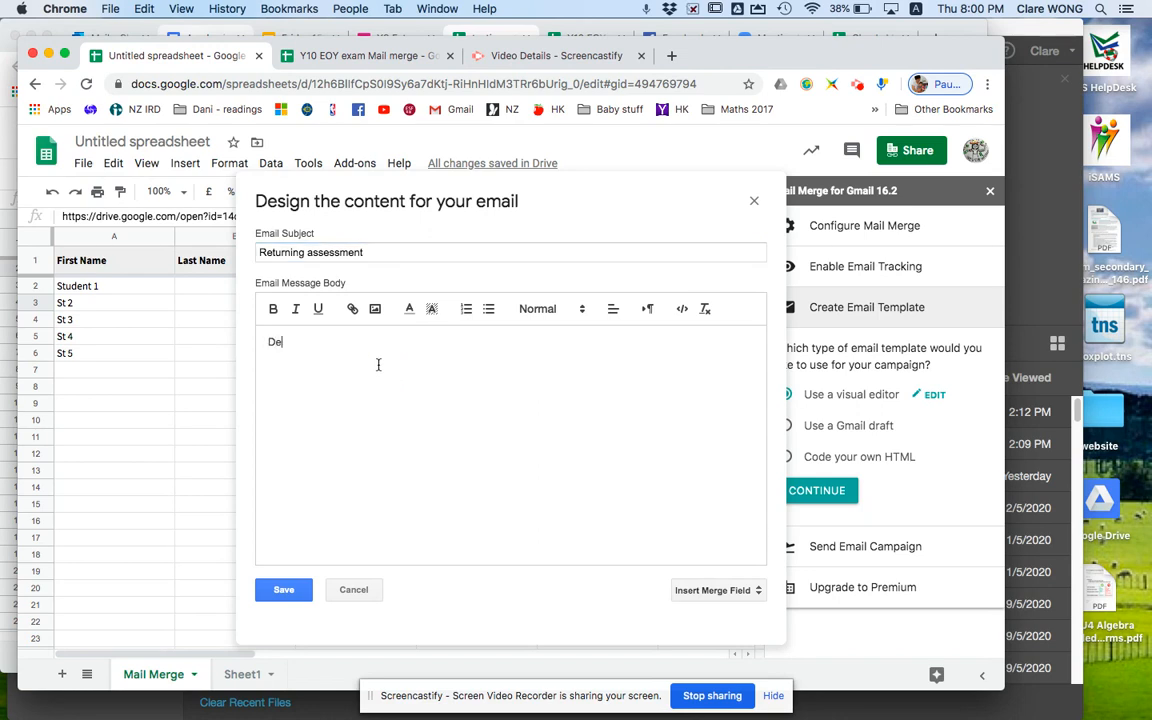
click(731, 590)
click(655, 541)
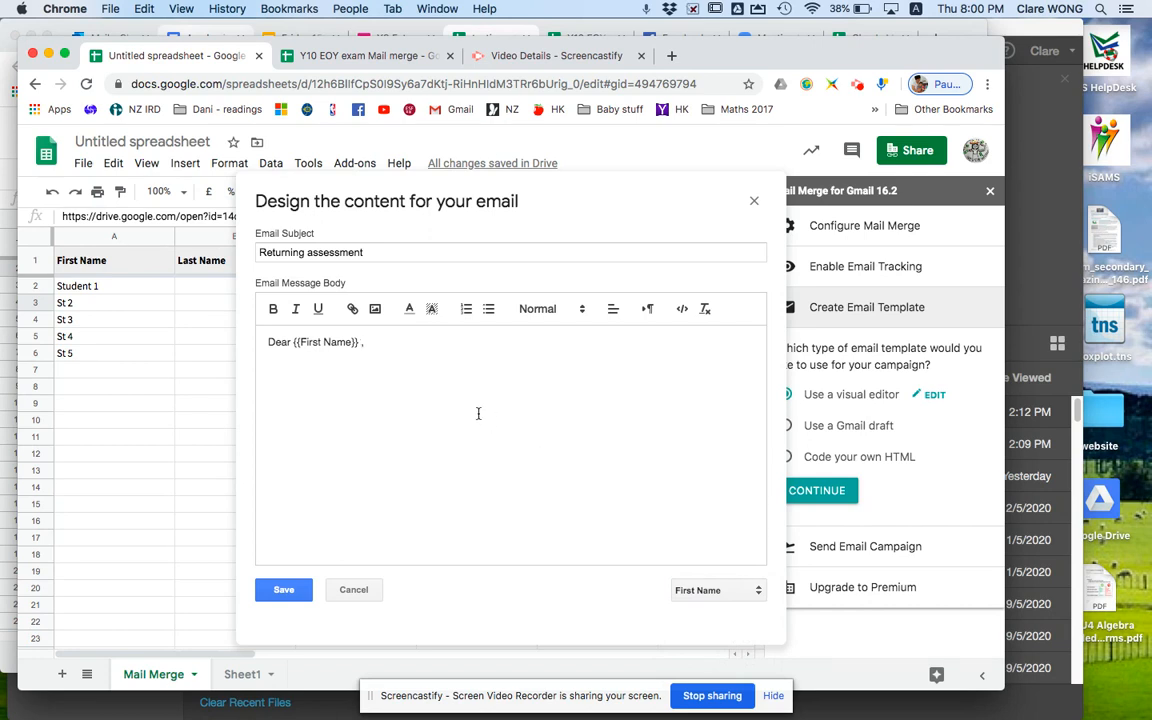
text(See attac)
text(Wong)
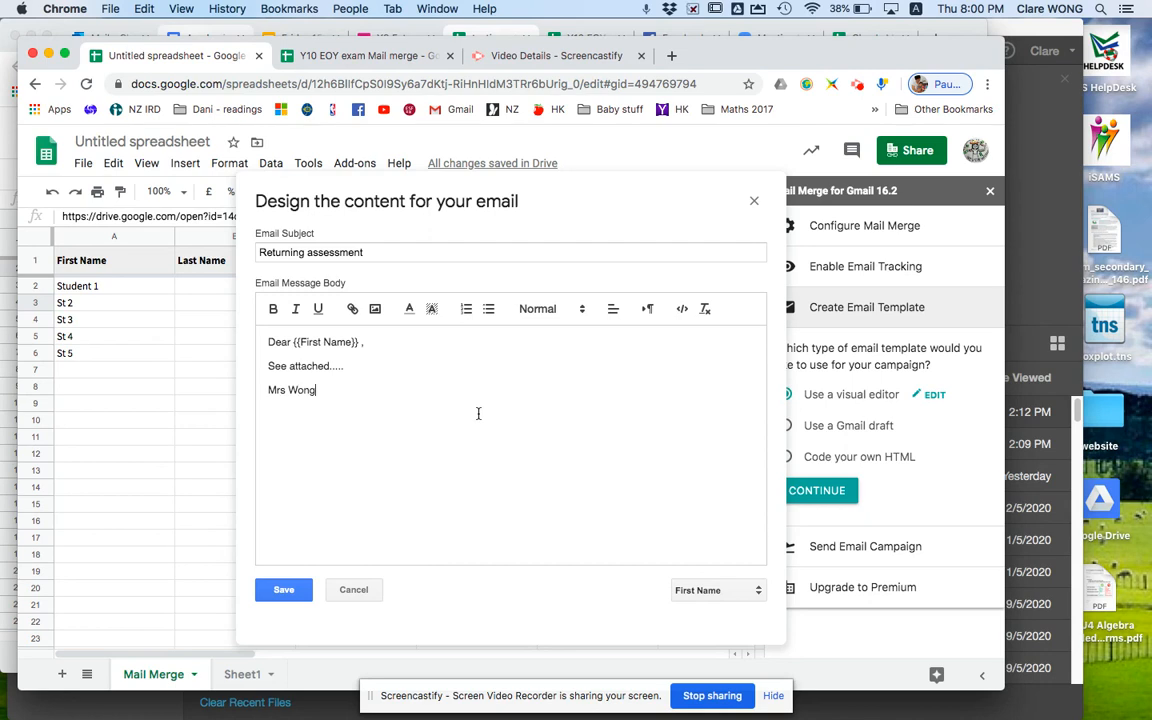
click(288, 596)
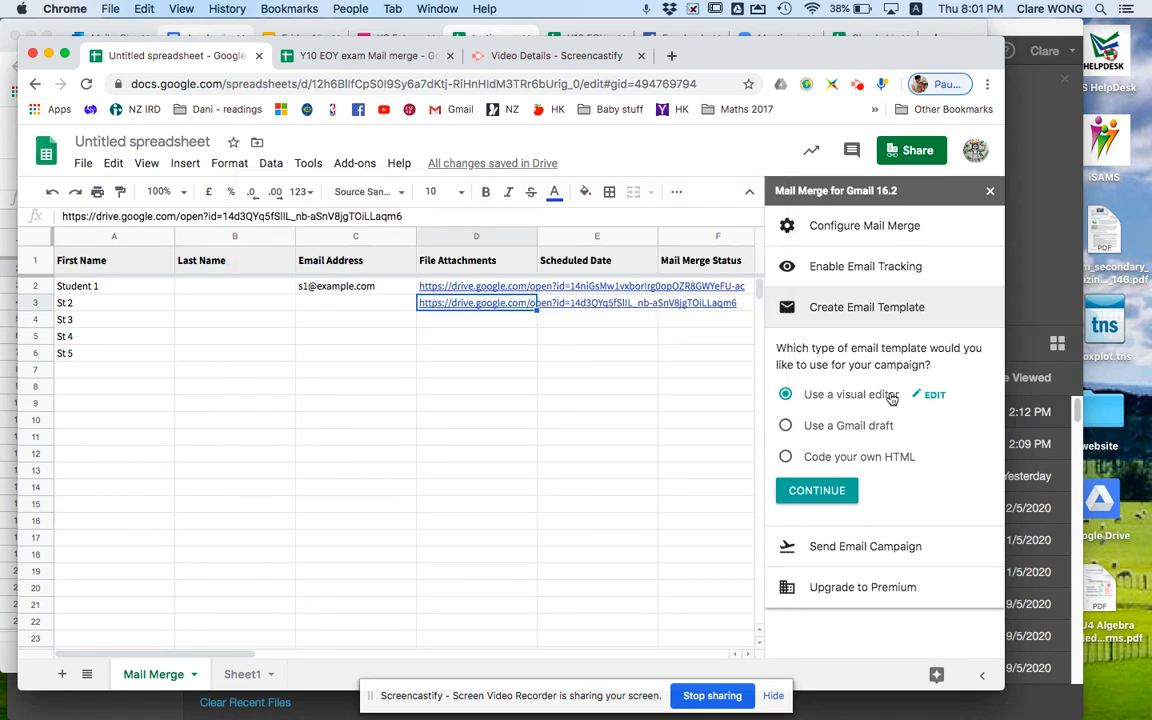
Send a test email of the campaign and open it in Gmail to check the message and its PDF attachment.
click(791, 491)
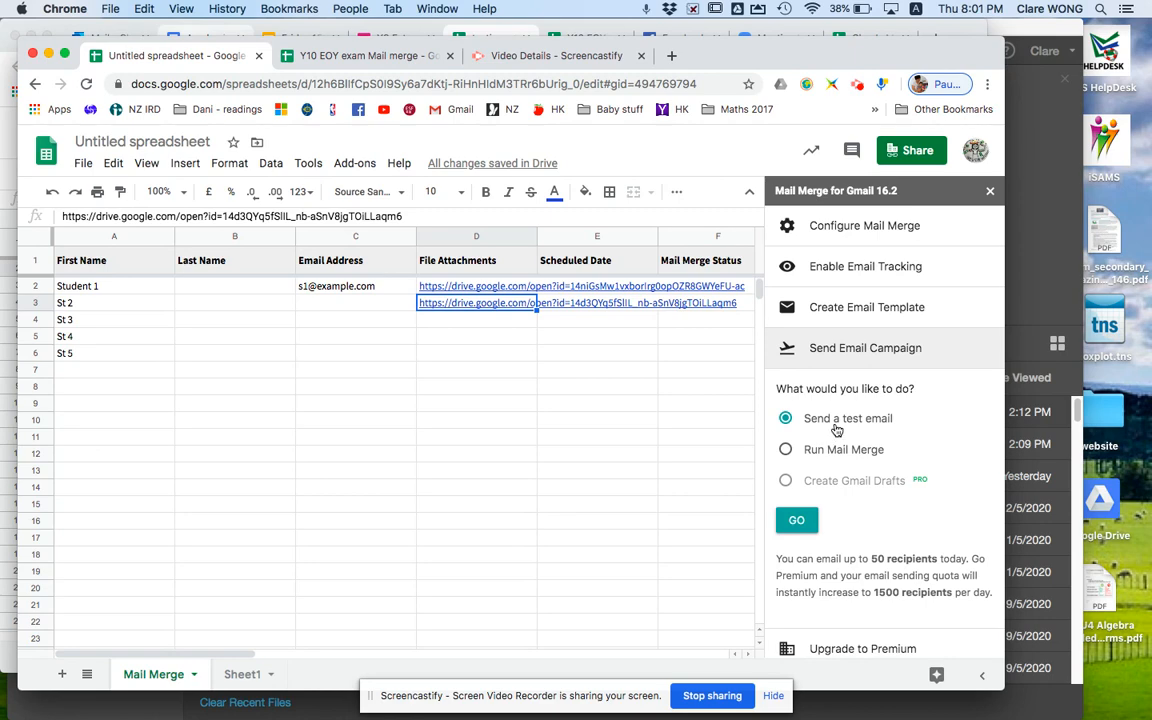
click(796, 520)
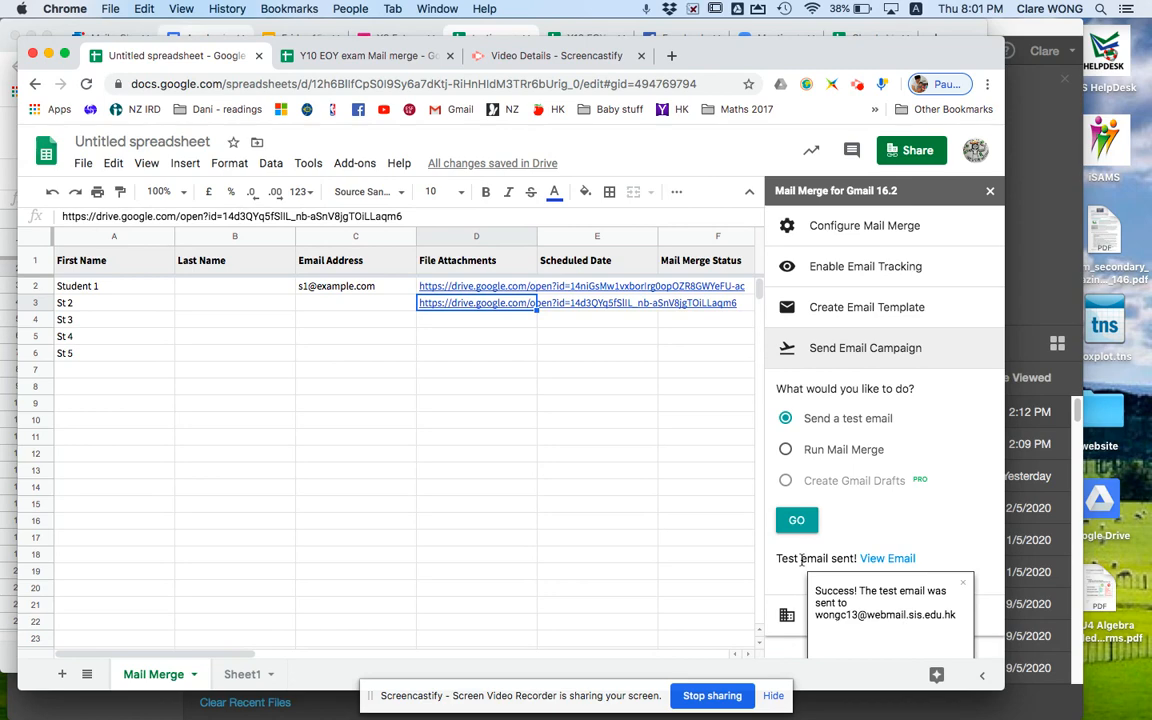
click(880, 560)
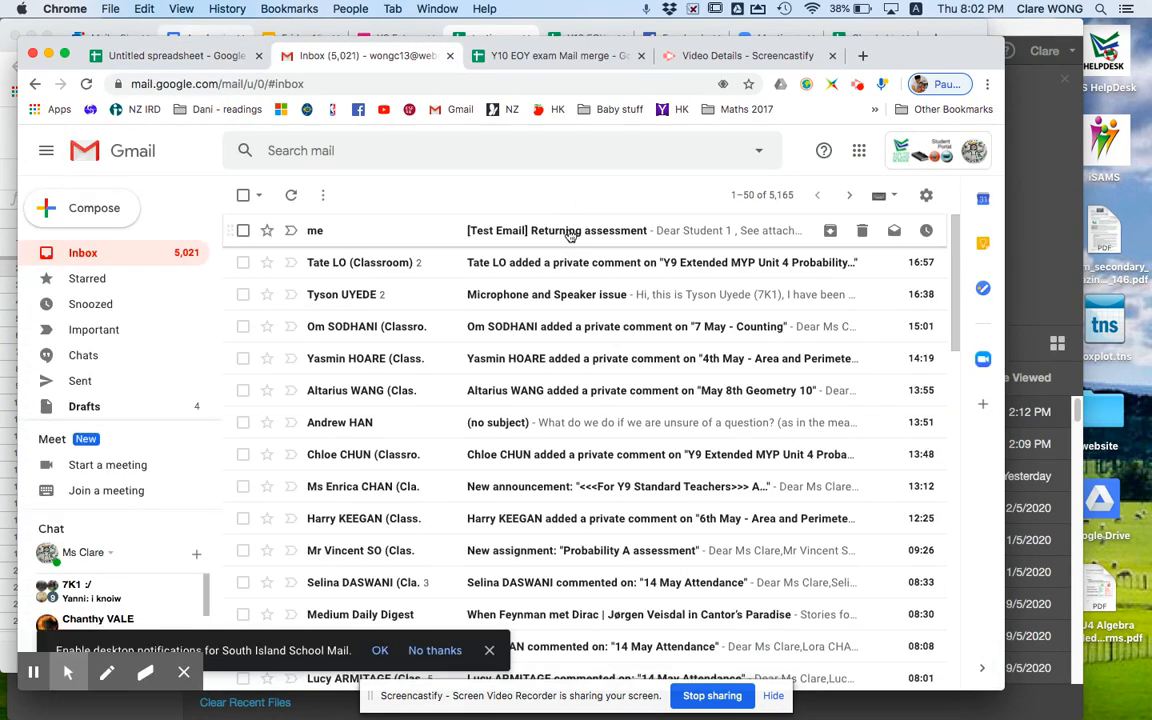
click(551, 237)
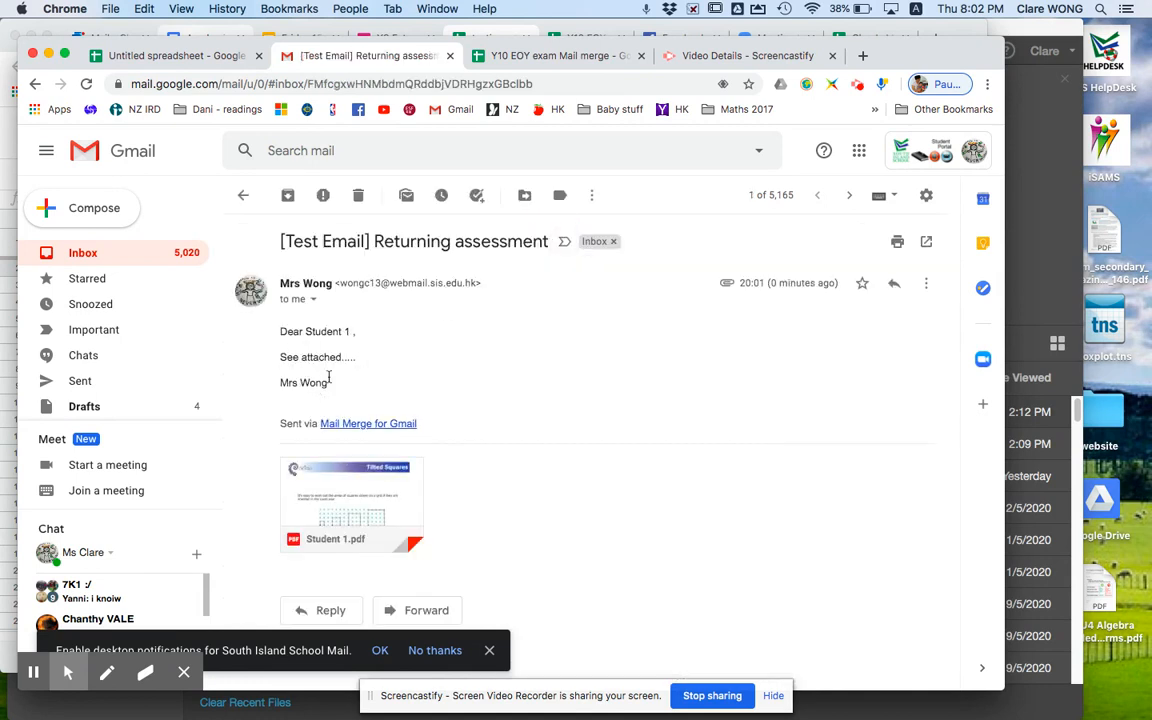
mouse_move(399, 491)
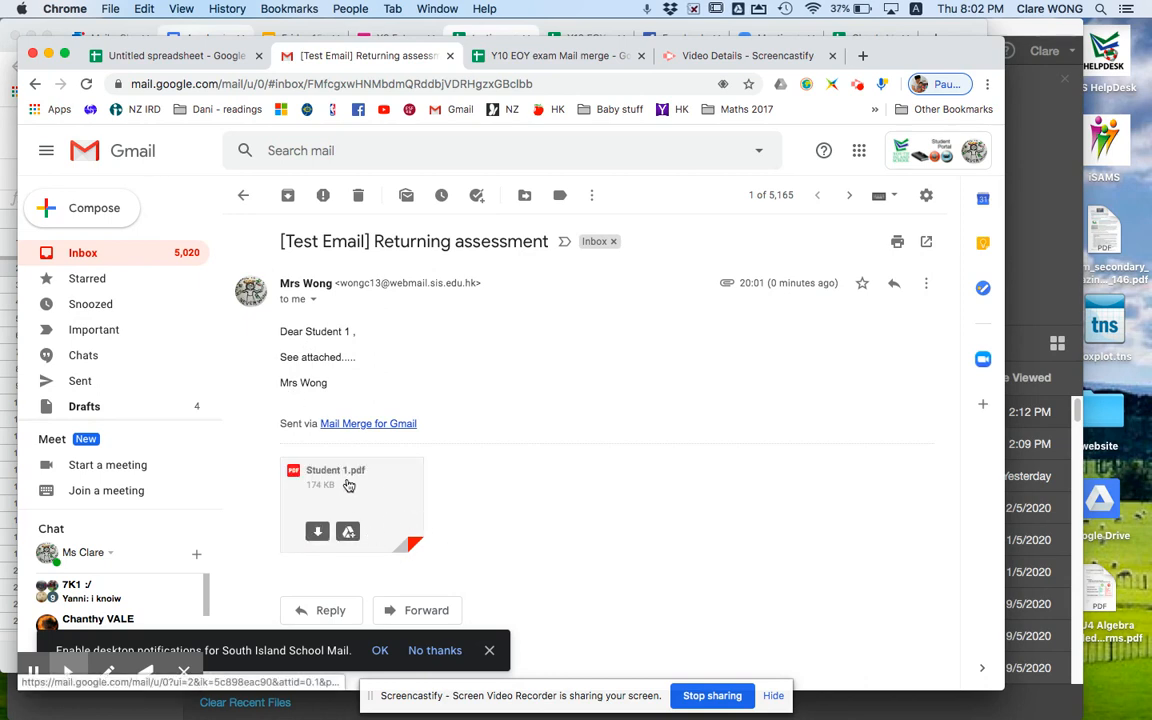